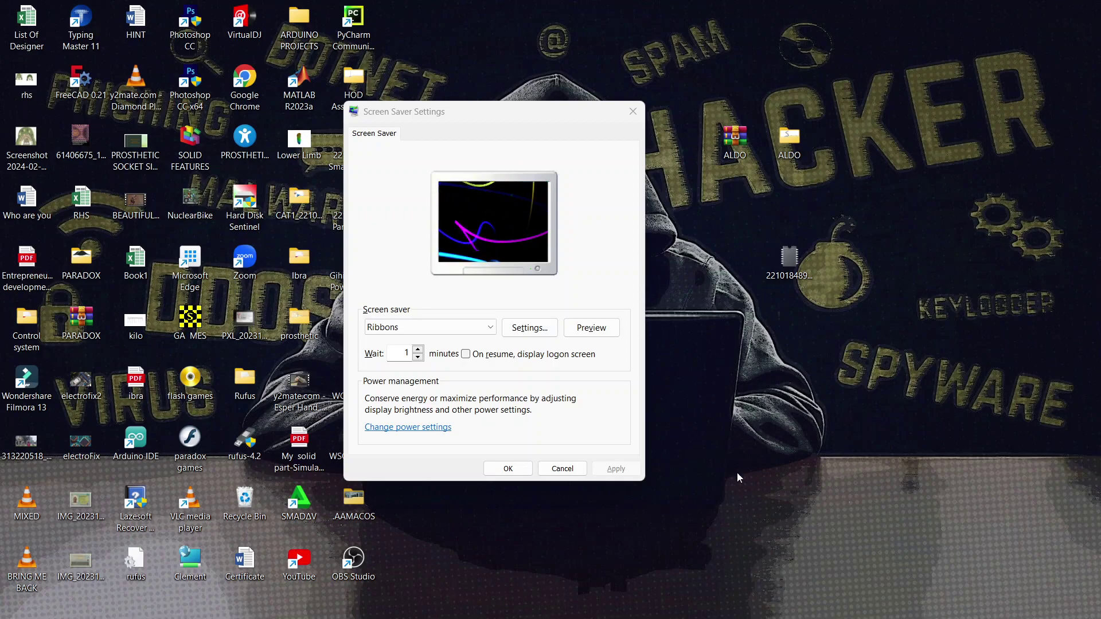
Step: Preview the Ribbons screen saver full screen, and select and preview the Mystify screen saver
left_click(596, 327)
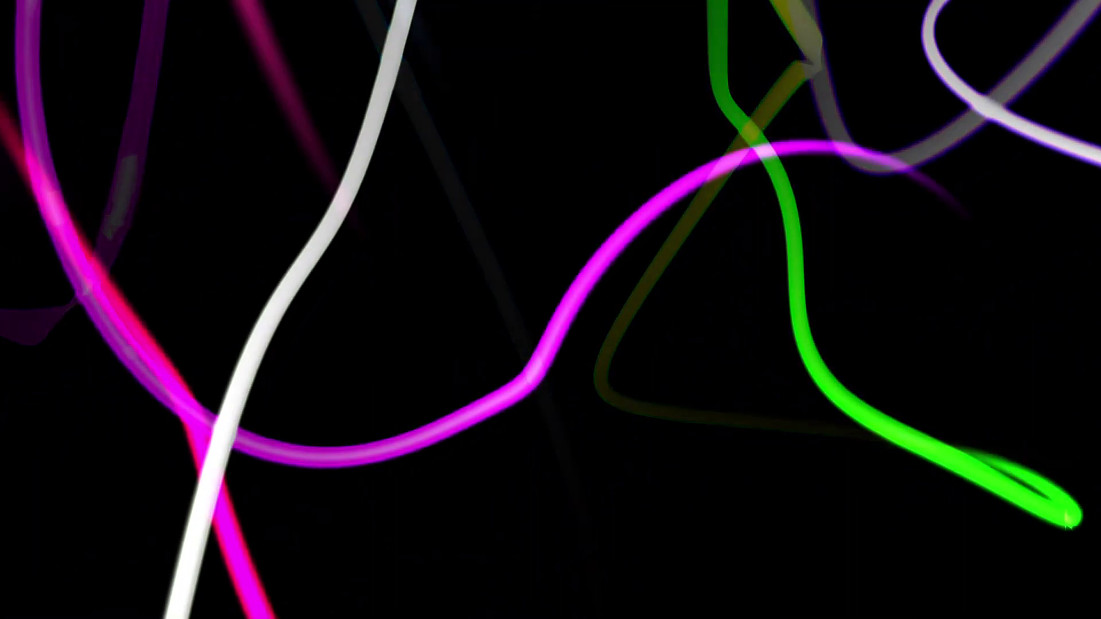
mouse_move(389, 188)
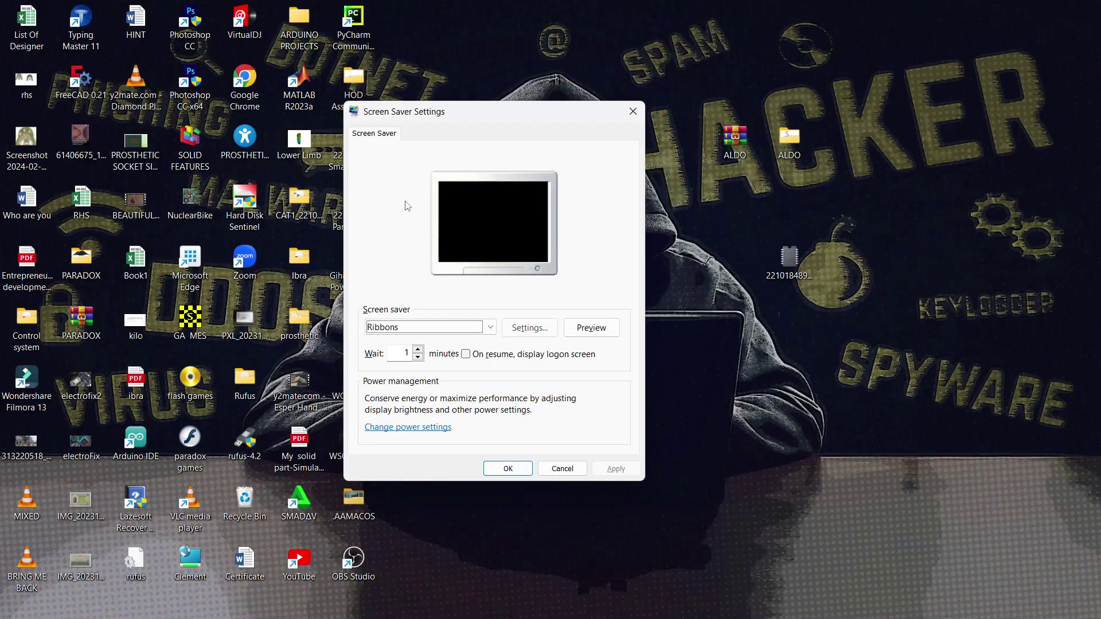
left_click(427, 327)
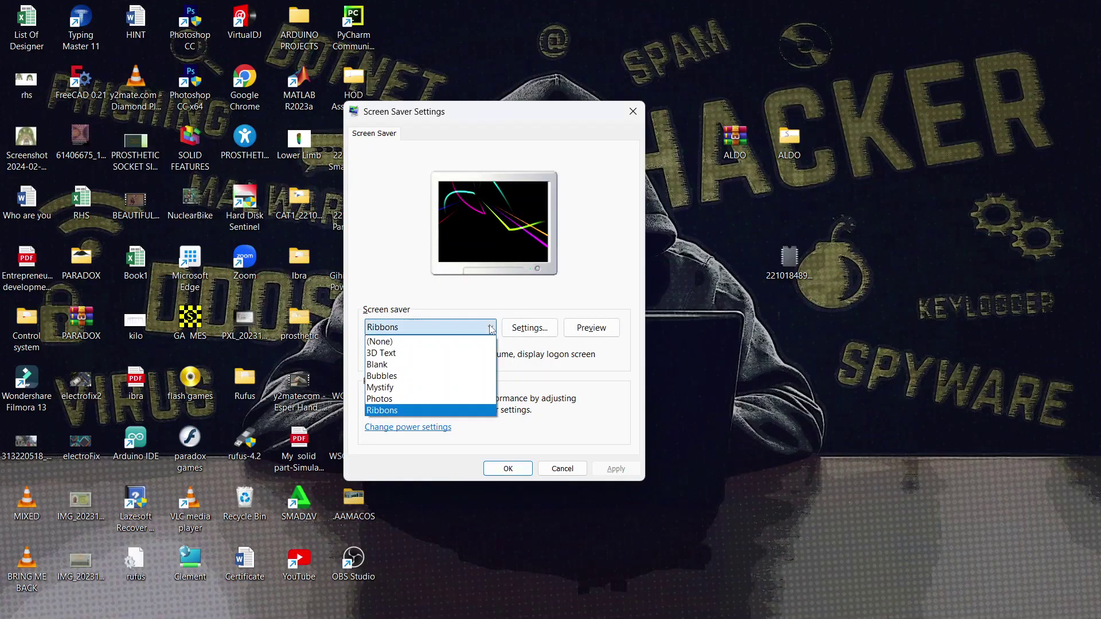
left_click(405, 388)
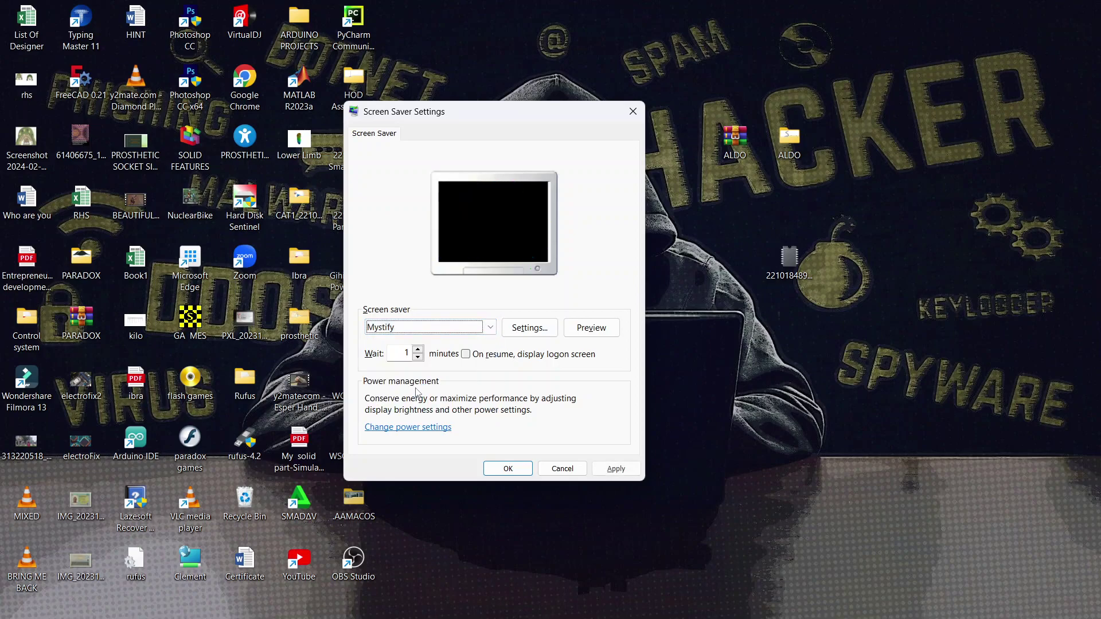
left_click(589, 334)
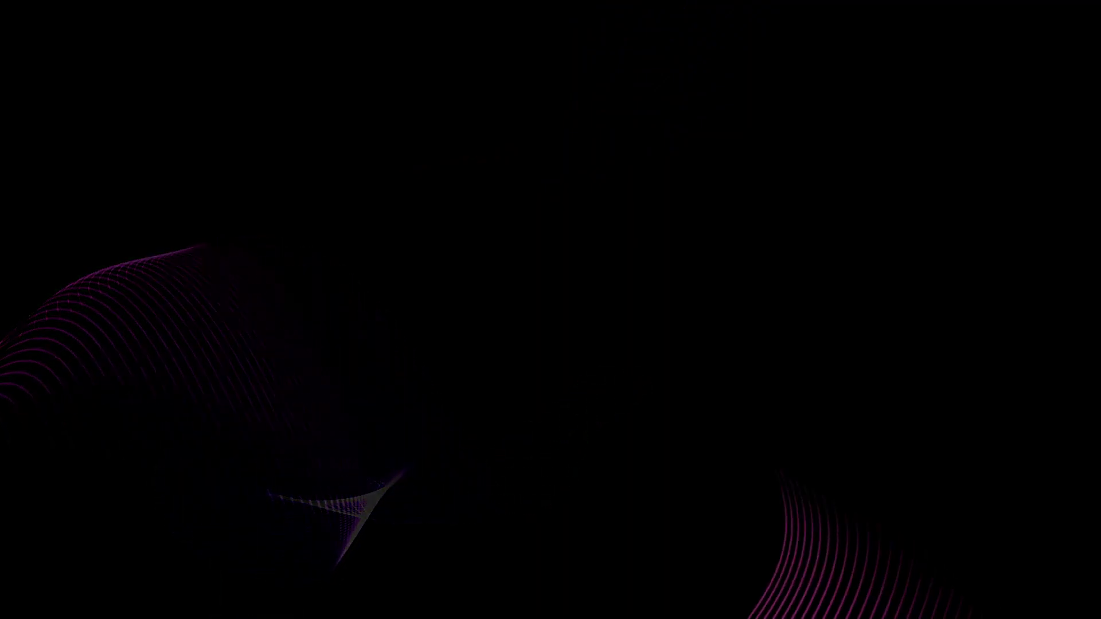
mouse_move(491, 327)
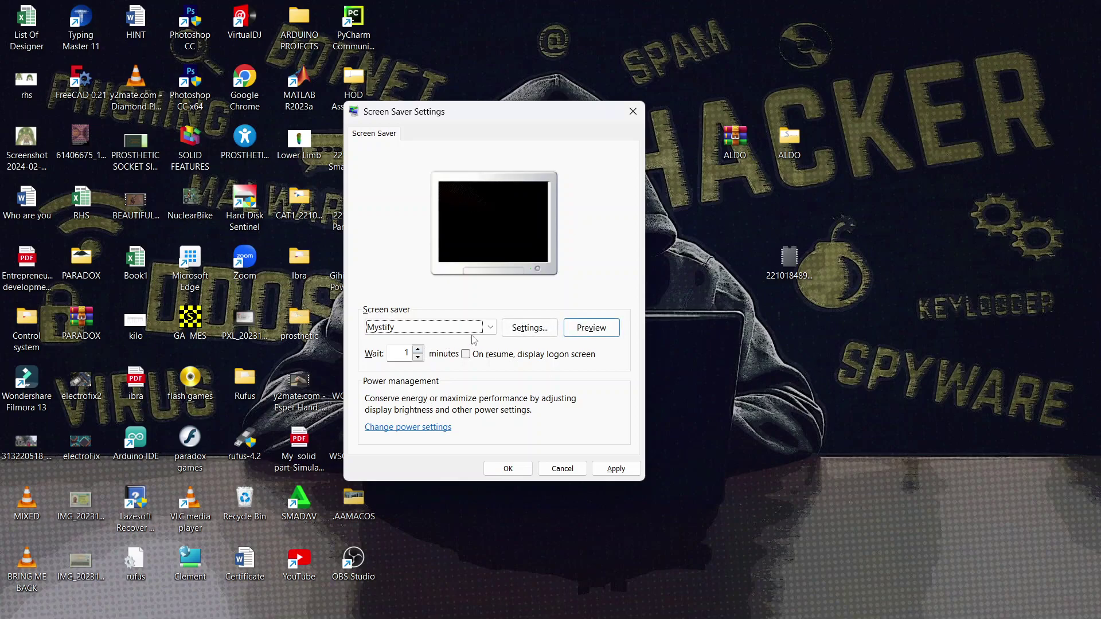
Step: Select and preview the 3D Text screen saver, and close the screen saver settings without applying the change
left_click(491, 327)
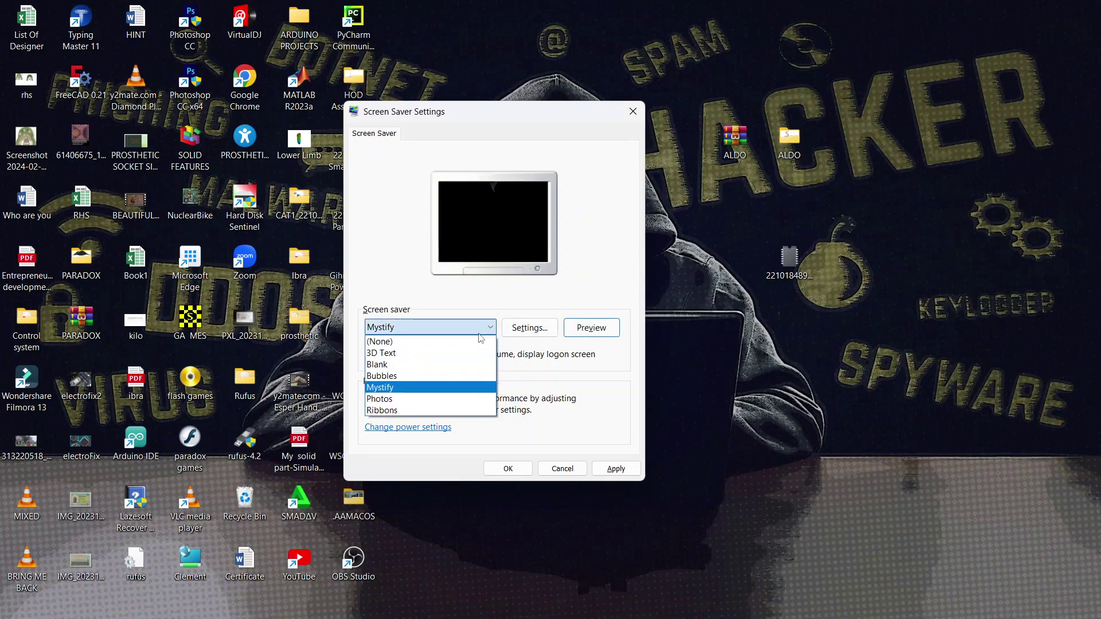
left_click(383, 355)
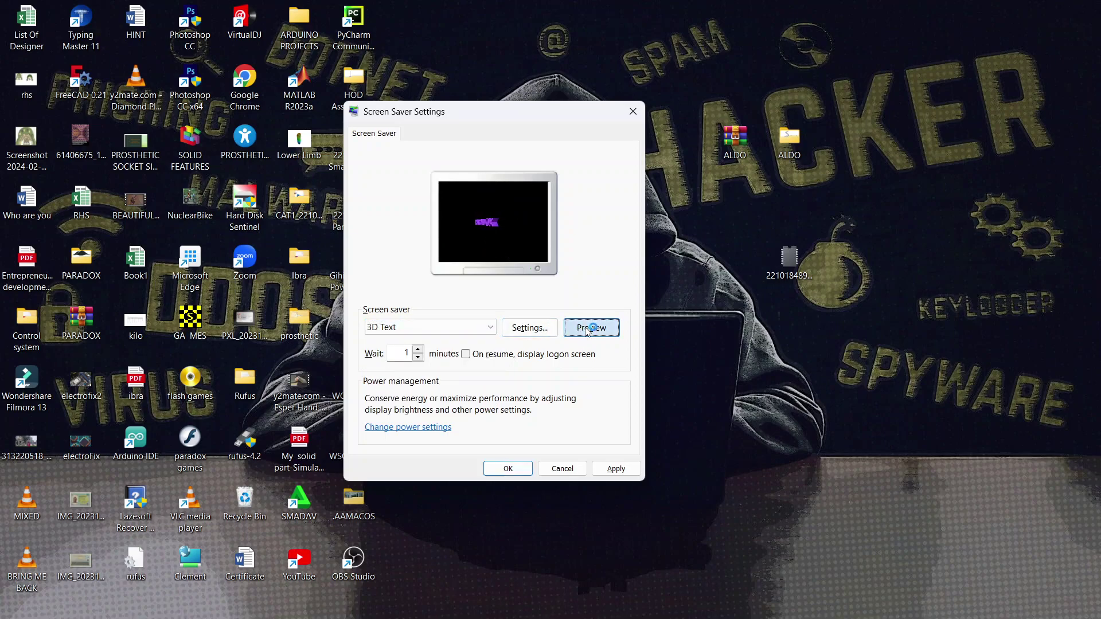
left_click(591, 326)
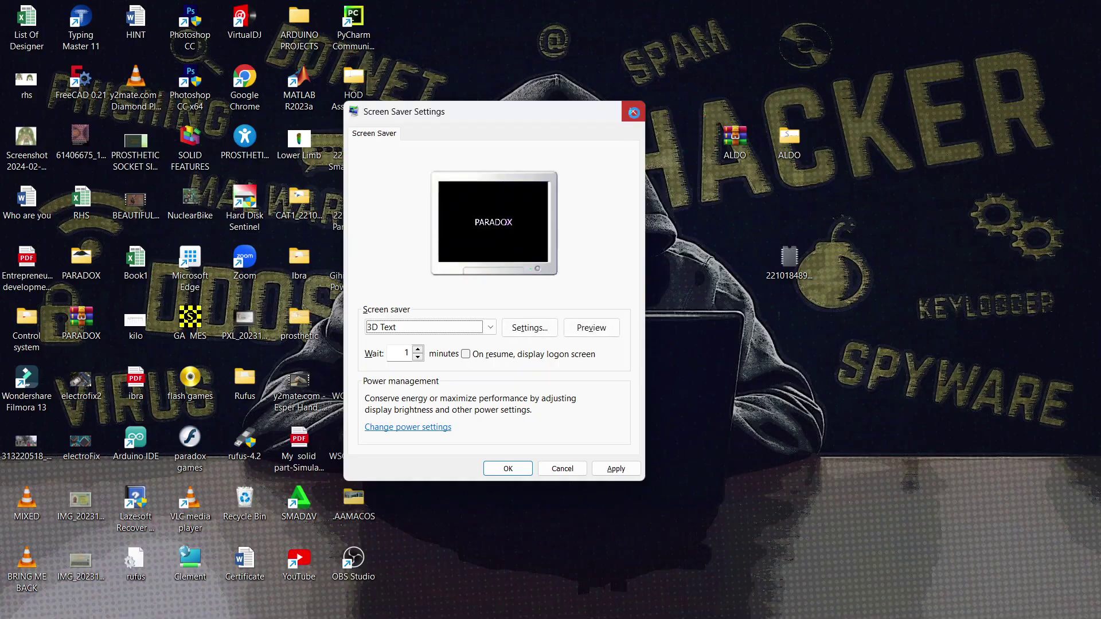
left_click(634, 112)
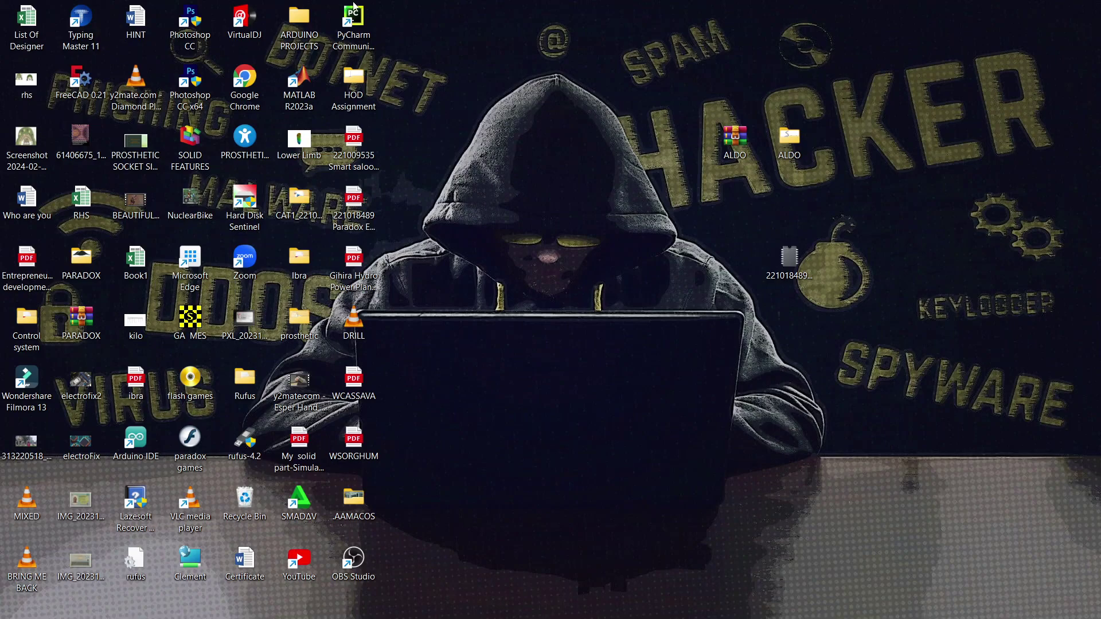
Step: Search Windows for "seetings", open the Settings app from the results and close it again
mouse_move(417, 603)
mouse_move(260, 616)
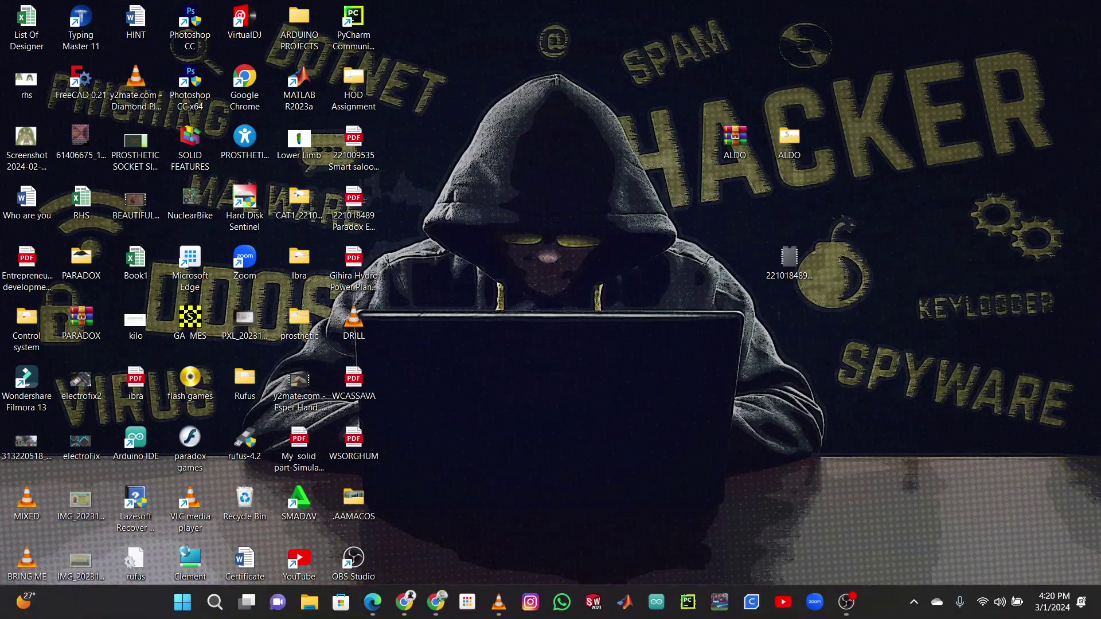
left_click(187, 609)
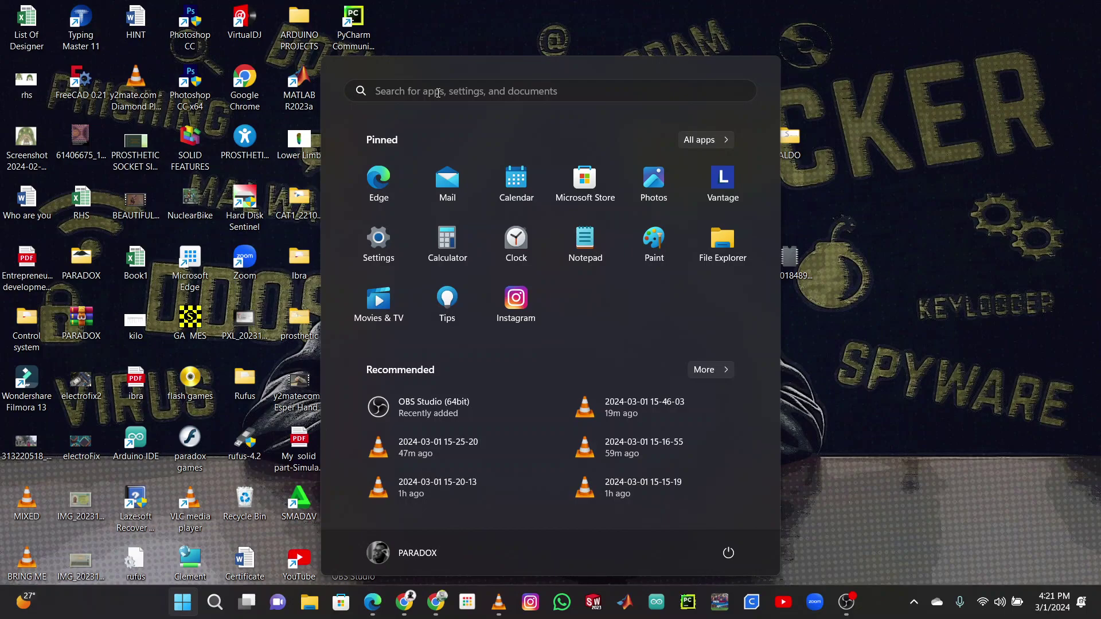
left_click(439, 93)
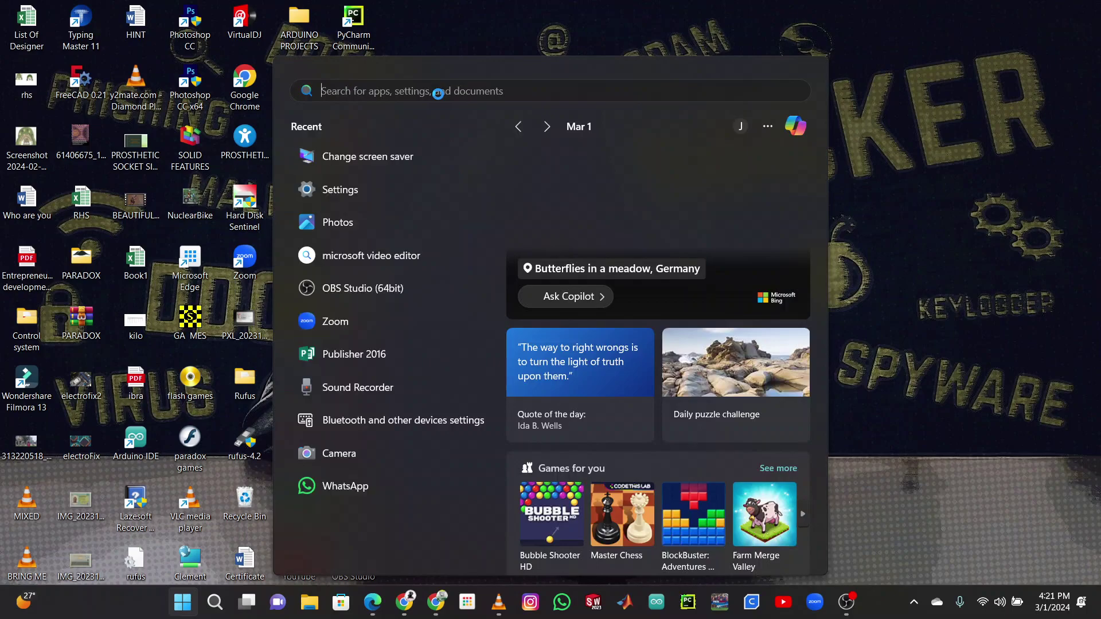
type("s")
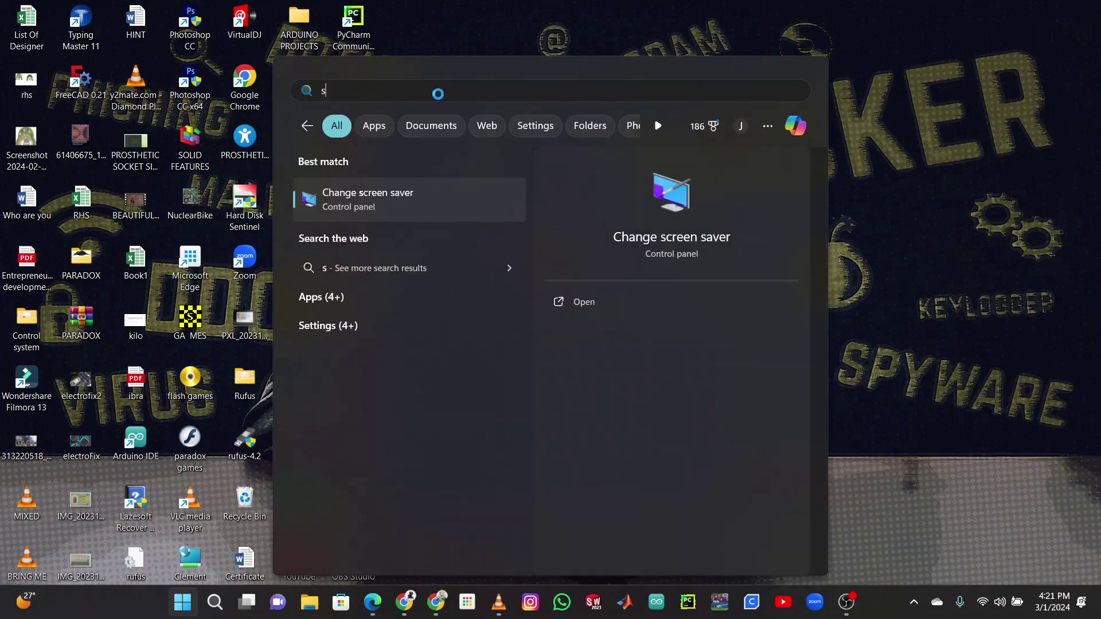
type("eetings")
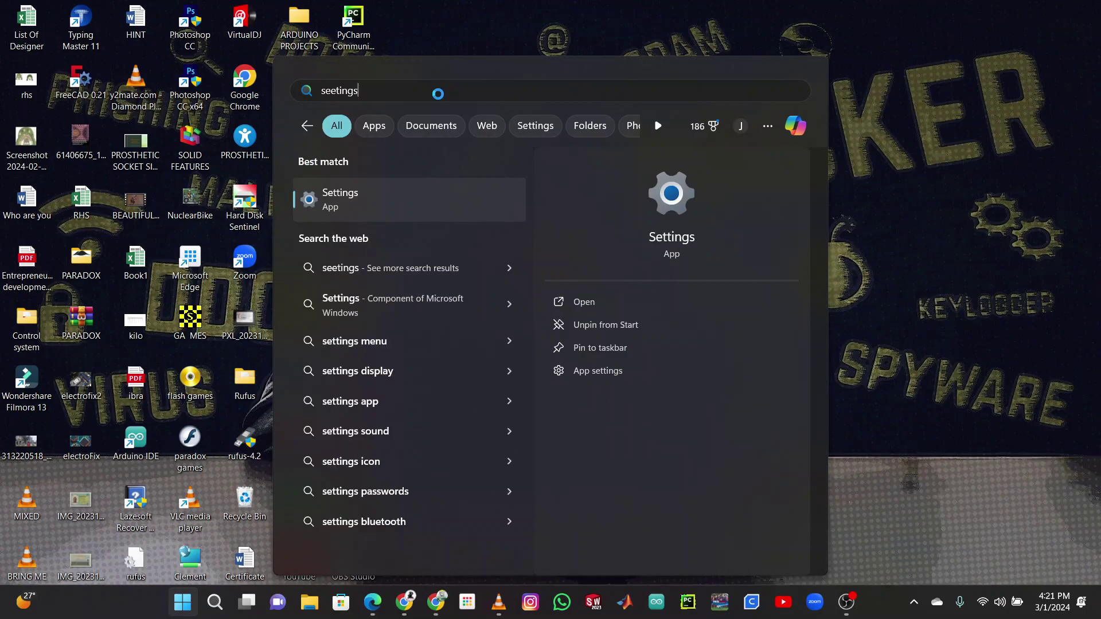
left_click(432, 220)
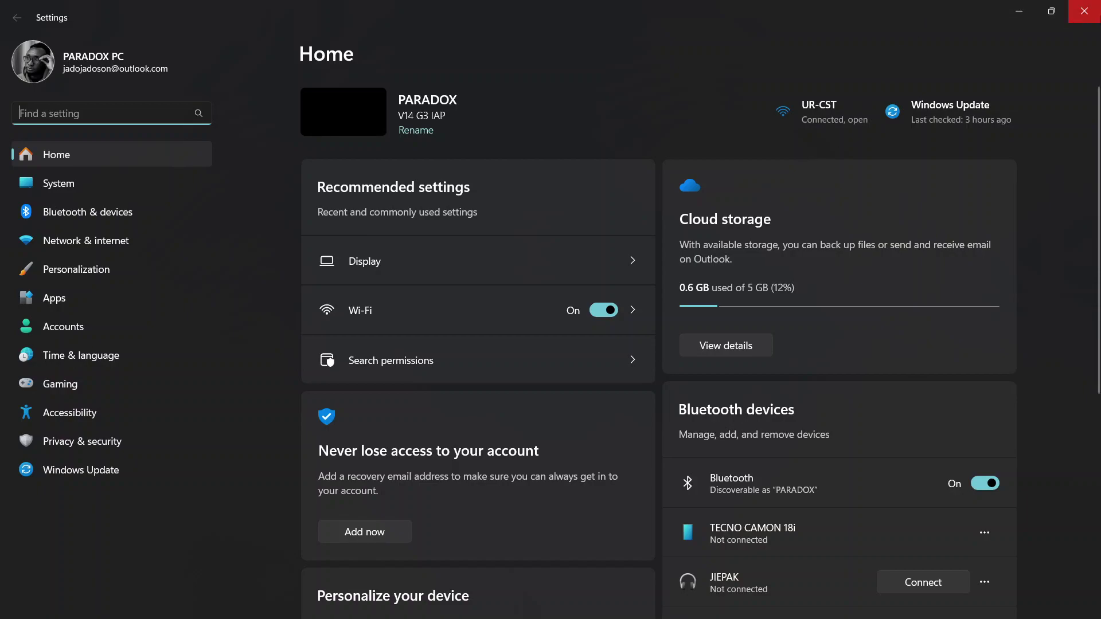
left_click(1090, 18)
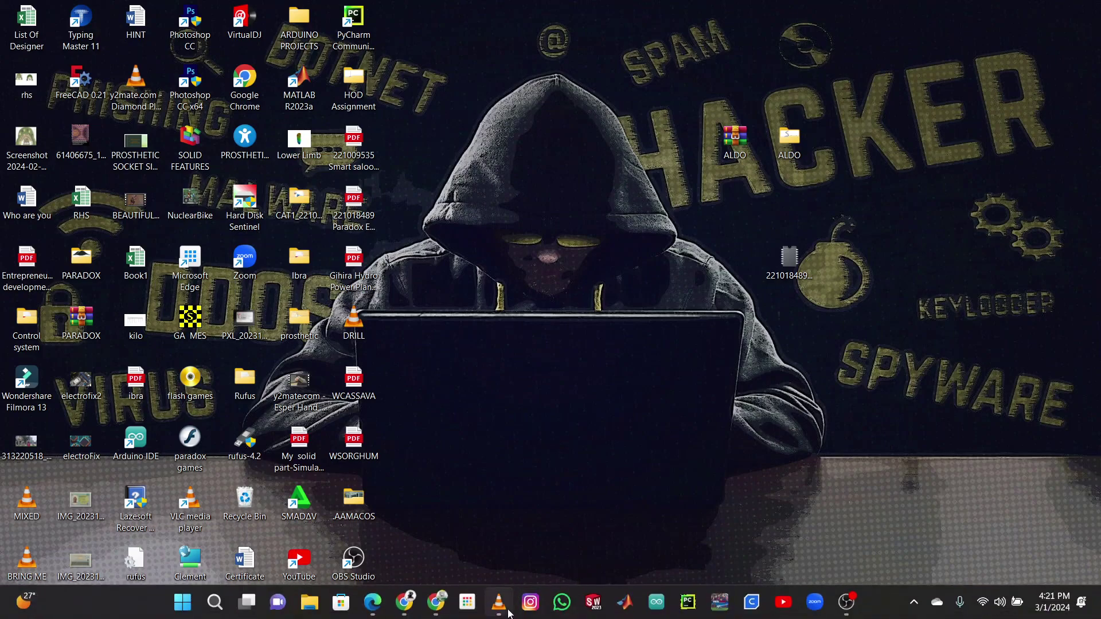
Step: Open the Windows Settings app from the desktop
mouse_move(508, 614)
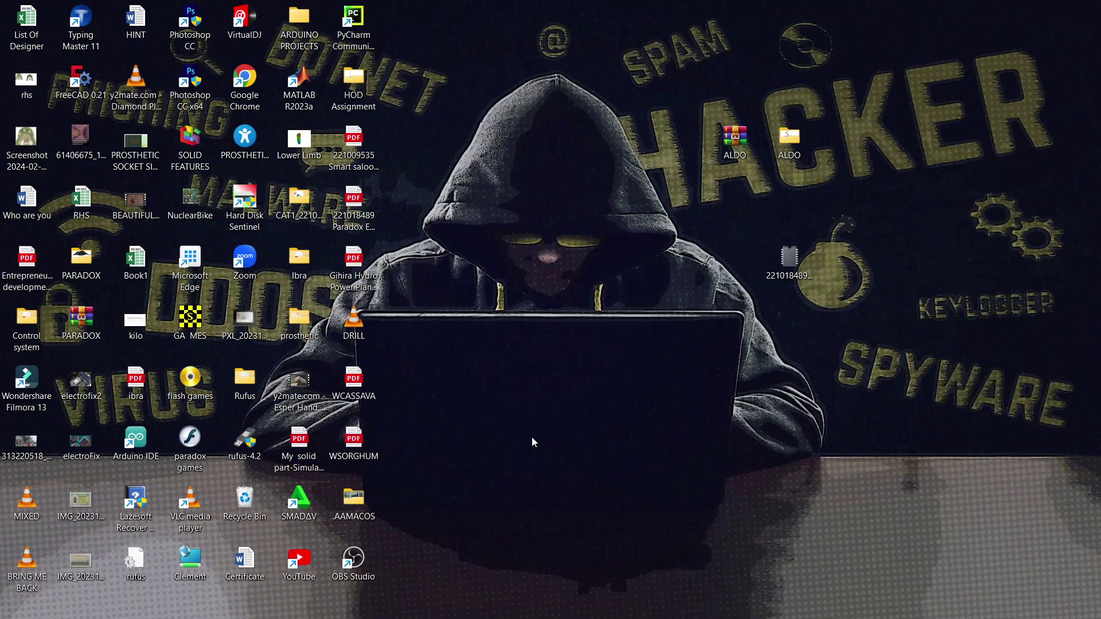
mouse_move(431, 615)
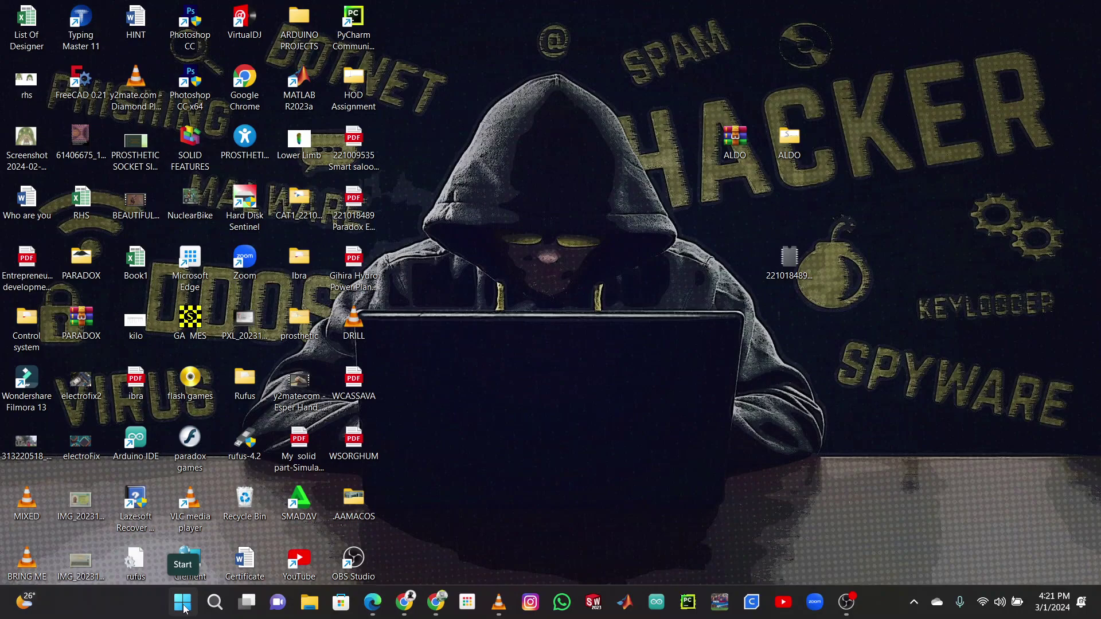
key("Tab")
key("super+i")
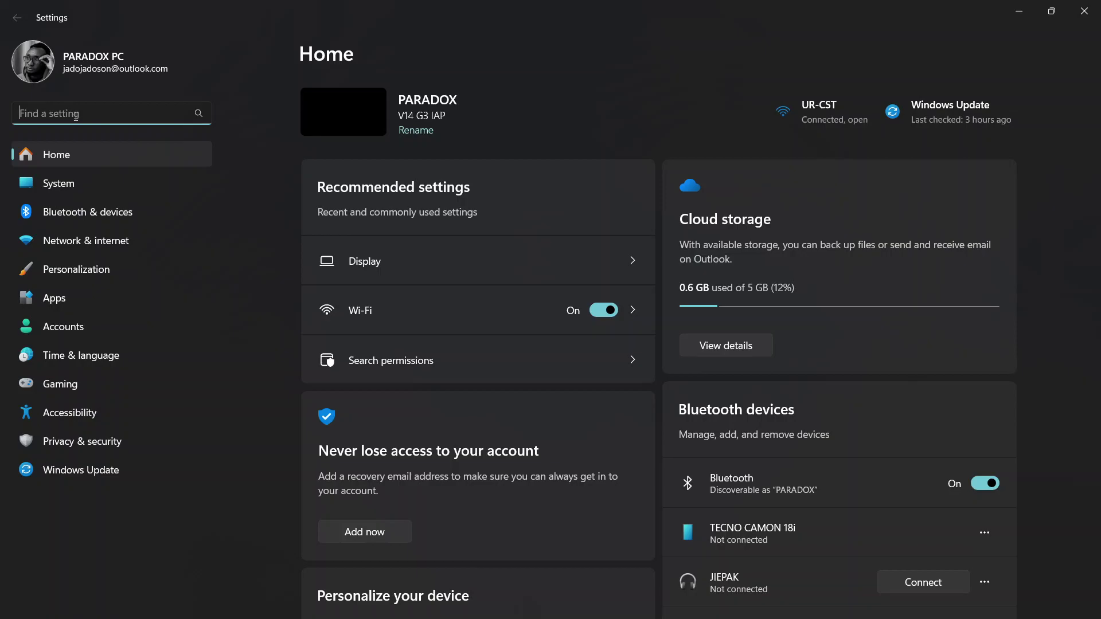
Step: Search Settings for "screen saver", open the Turn screen saver on or off result and move its dialog to mid-screen
type("screen ")
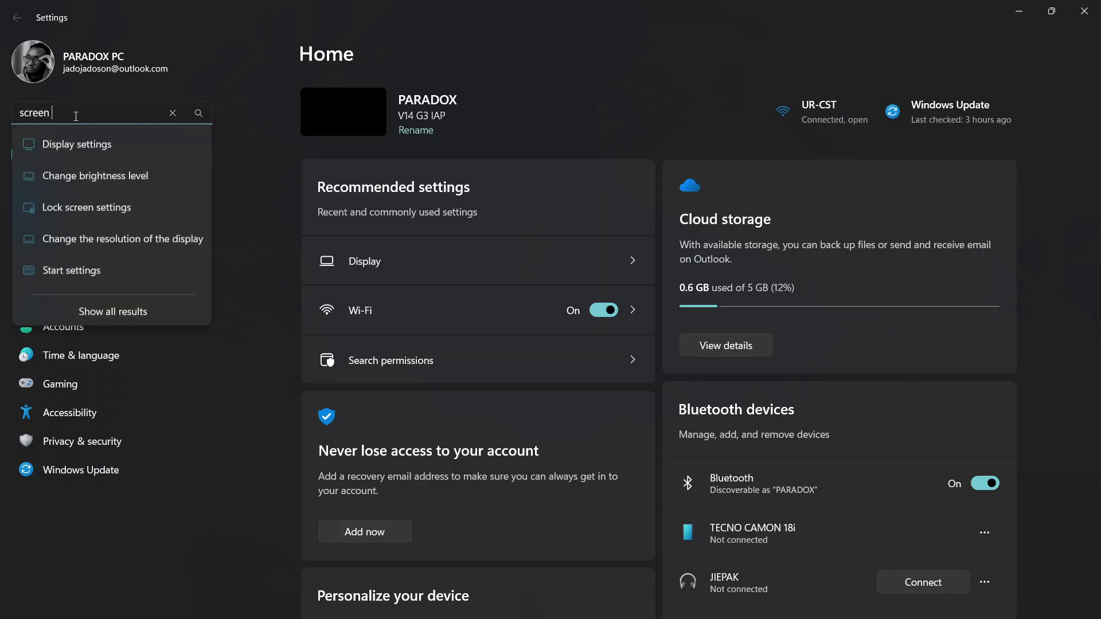
type("saver")
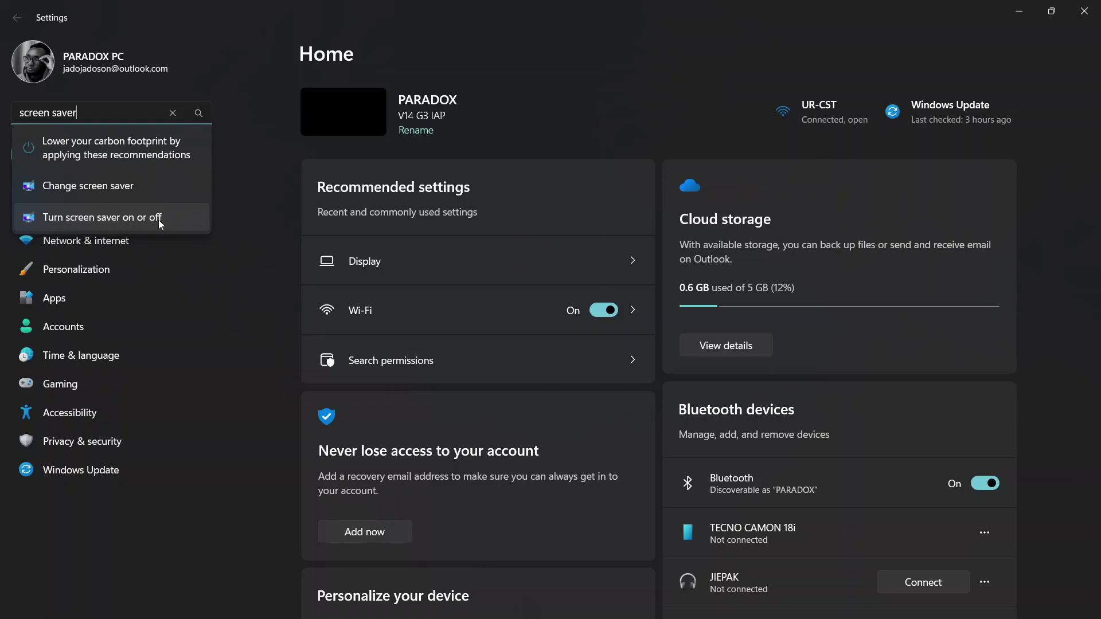
left_click(77, 222)
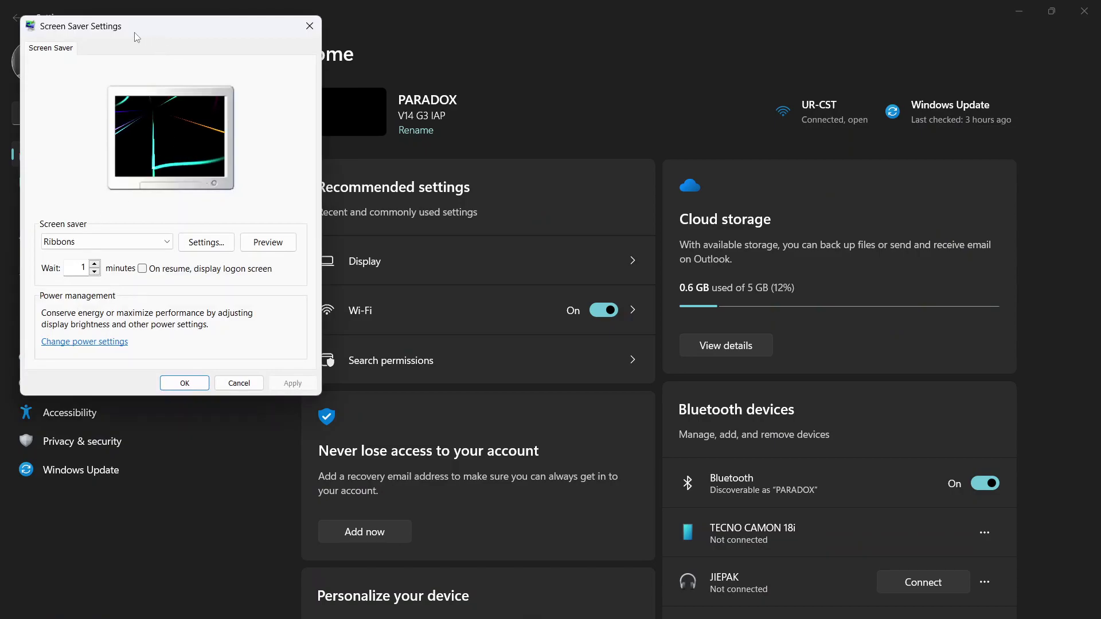
left_click_drag(137, 37, 481, 131)
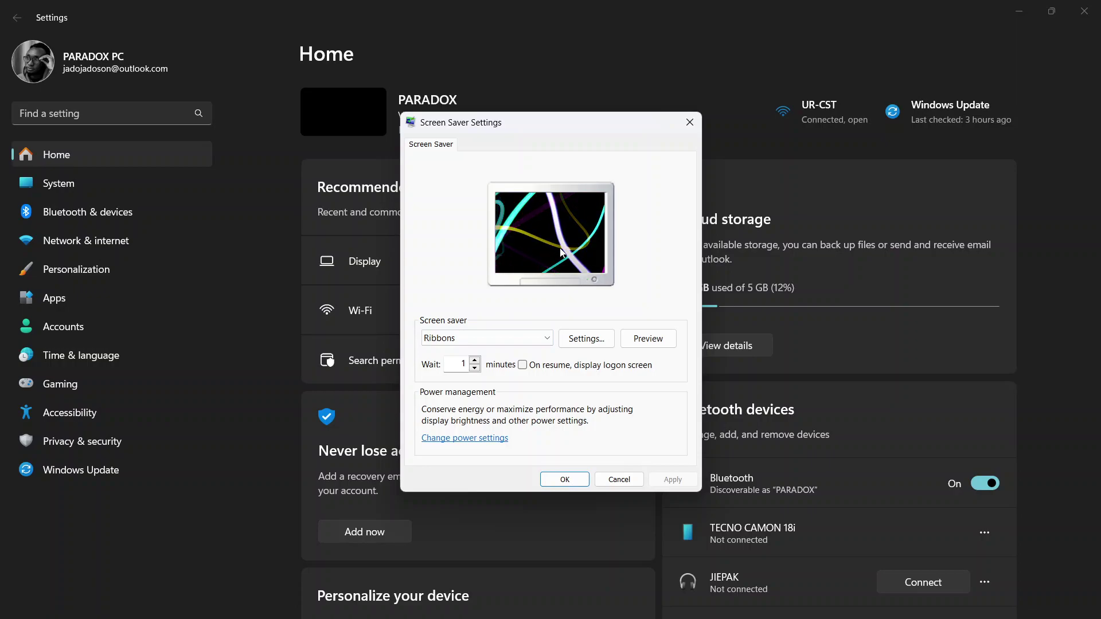
Step: Preview the current Ribbons screen saver, and choose Mystify and preview it as well
left_click(644, 340)
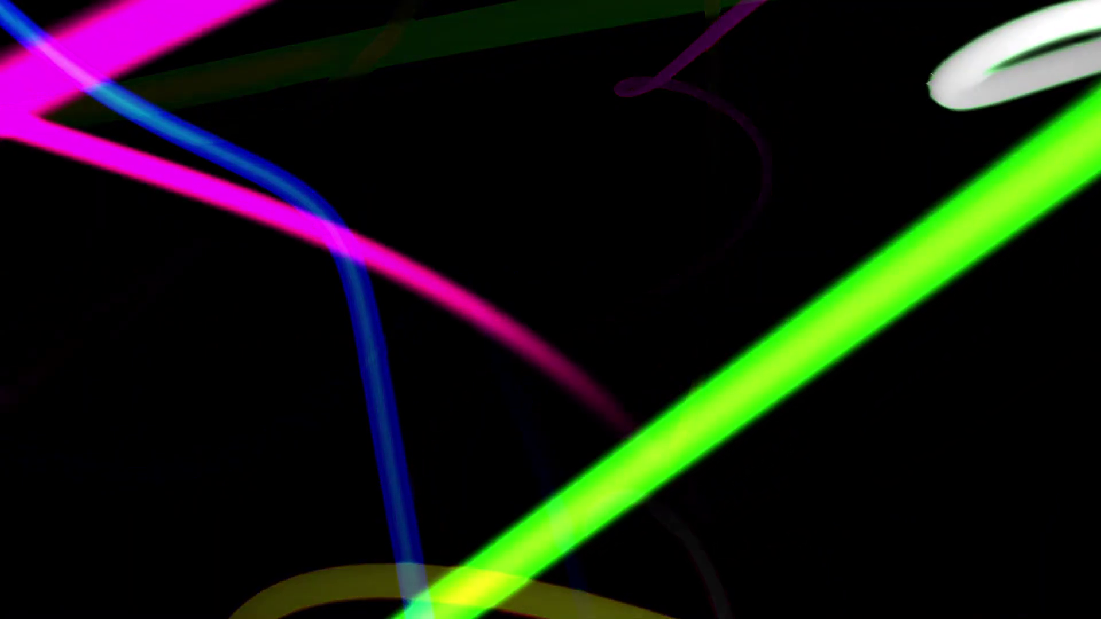
mouse_move(797, 265)
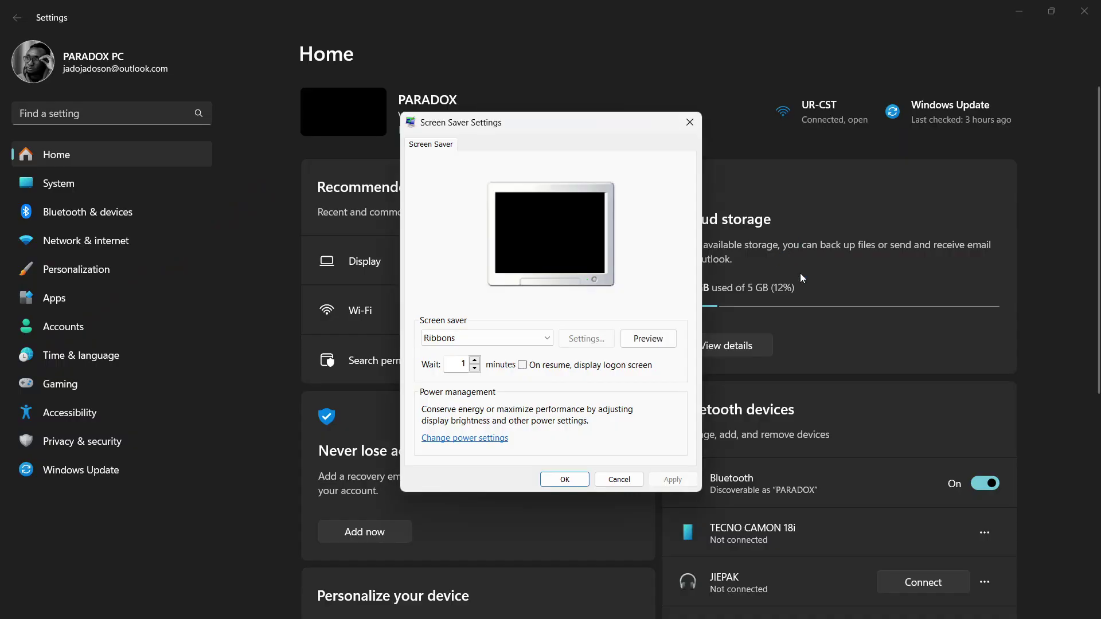
left_click(510, 338)
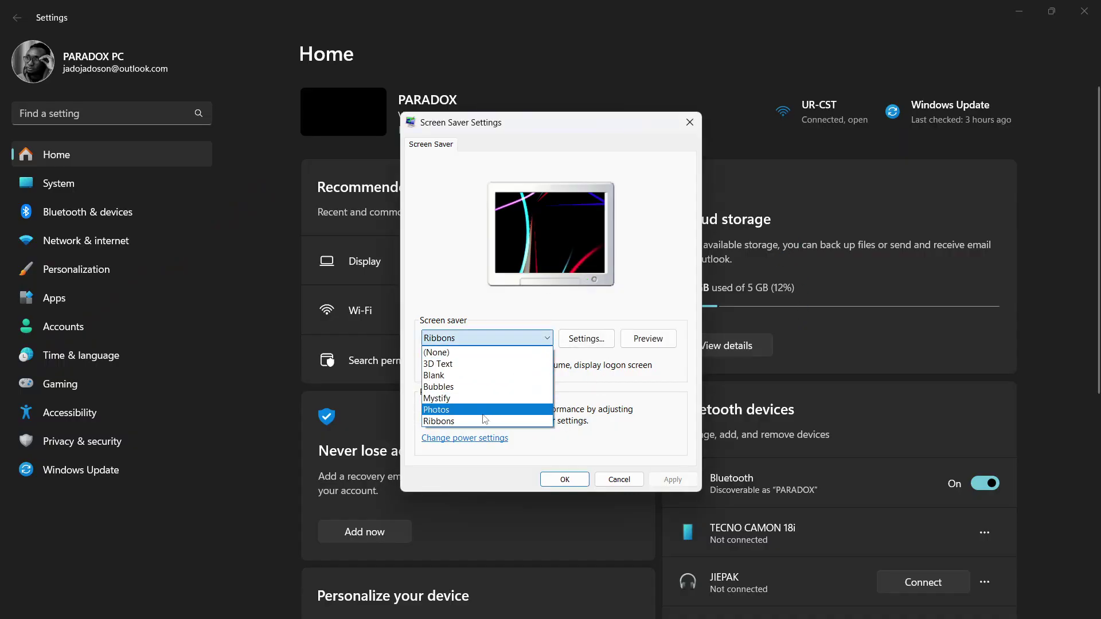
left_click(485, 398)
left_click(676, 340)
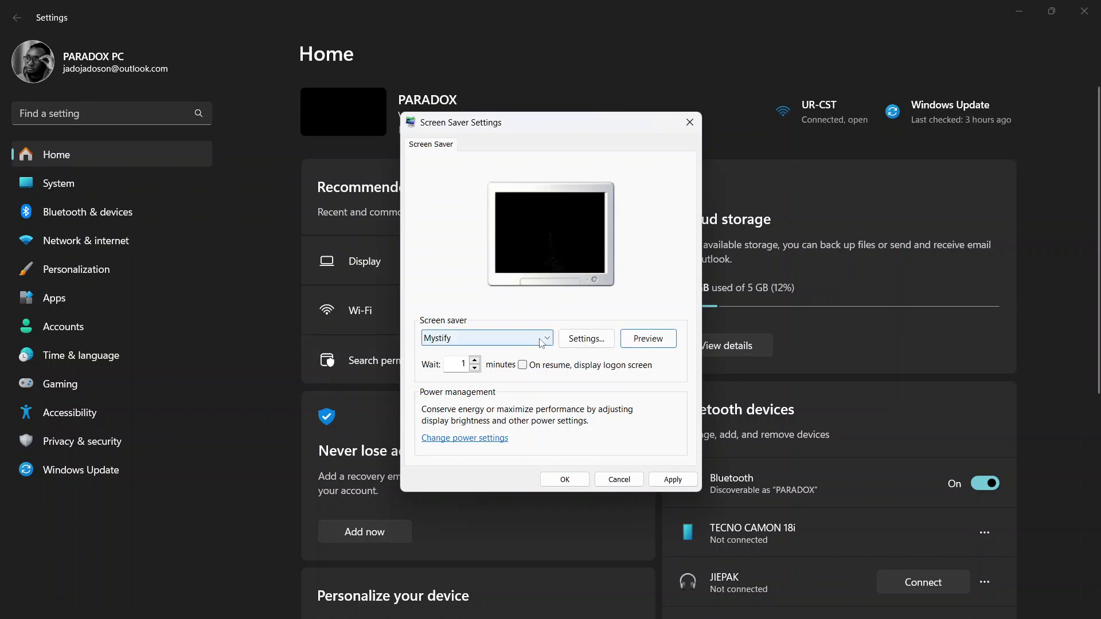
Step: Select and preview the Photos and 3D Text screen savers in turn, and exit the full-screen preview
left_click(546, 339)
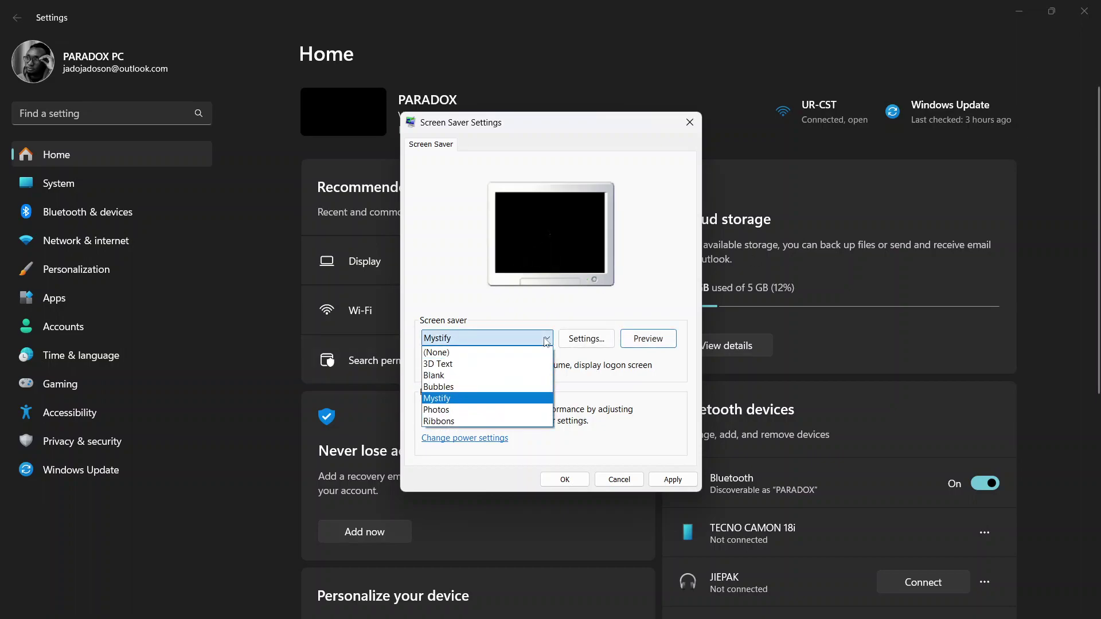
left_click(444, 409)
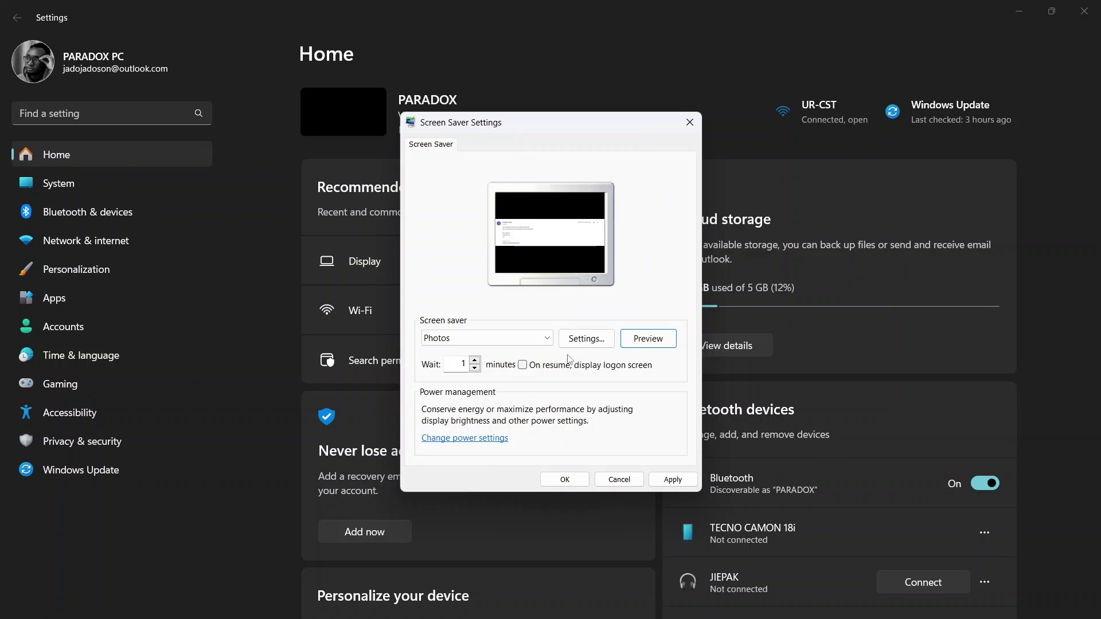
left_click(547, 340)
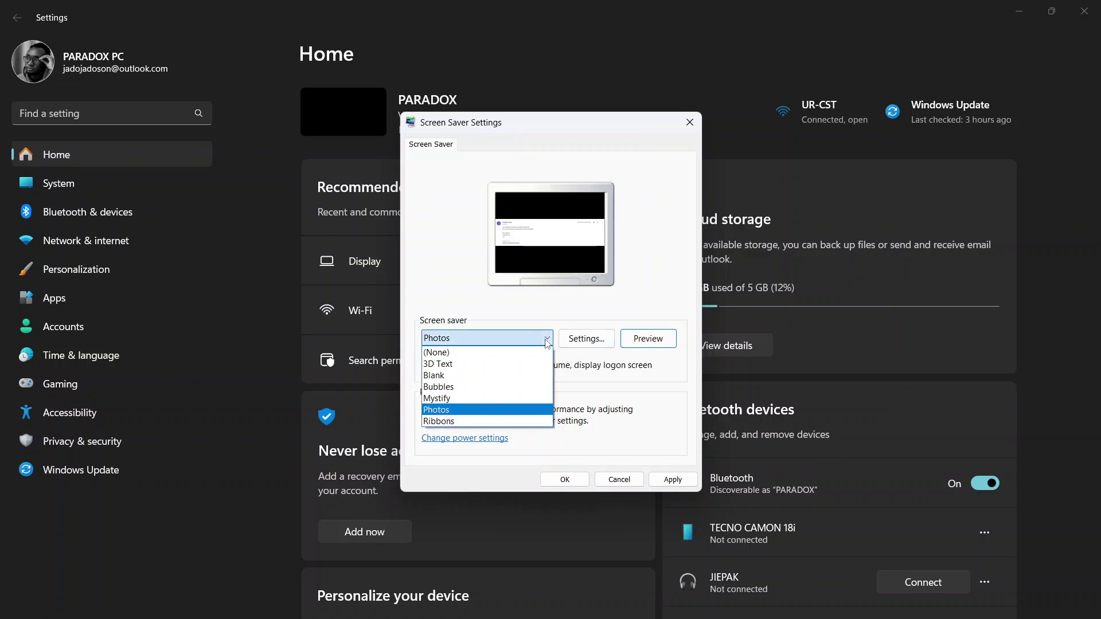
left_click(479, 364)
left_click(651, 340)
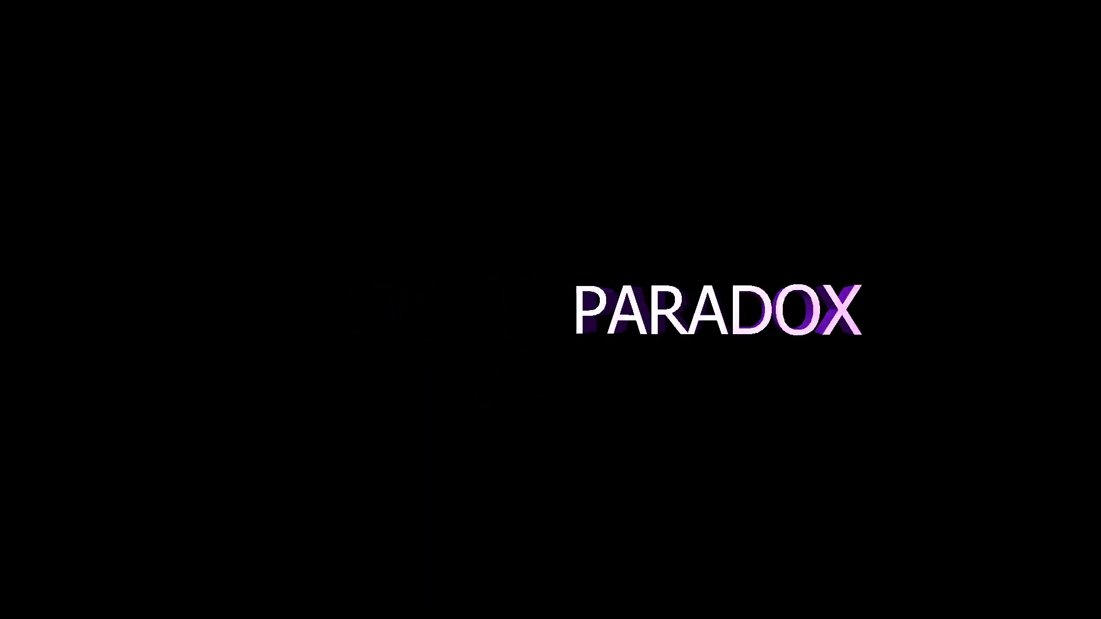
left_click(662, 463)
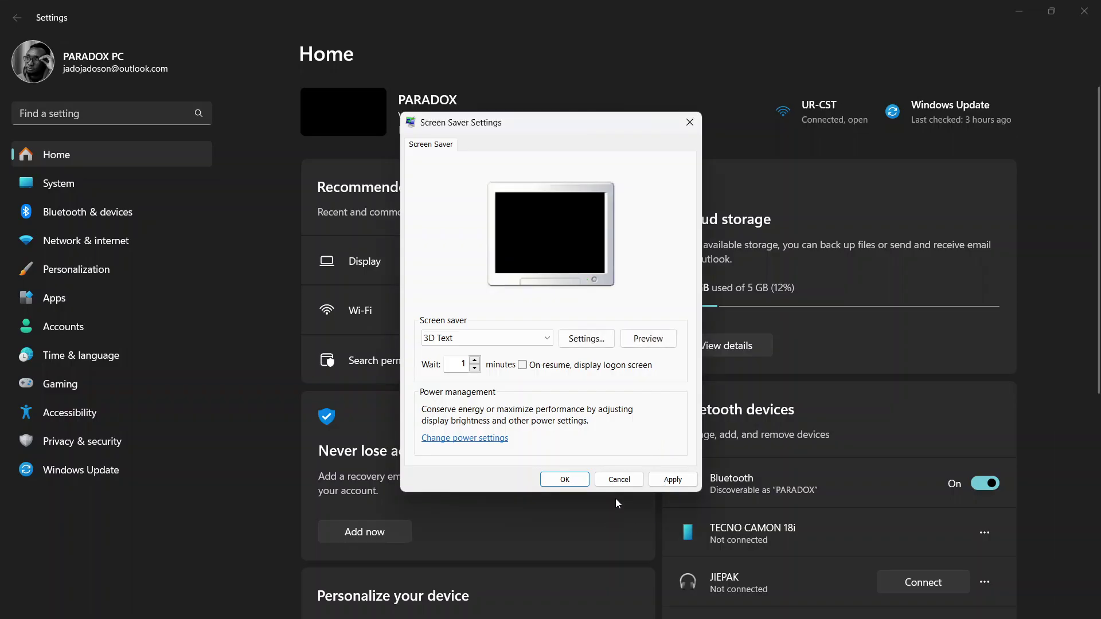
Step: Choose Ribbons as the screen saver
left_click(547, 338)
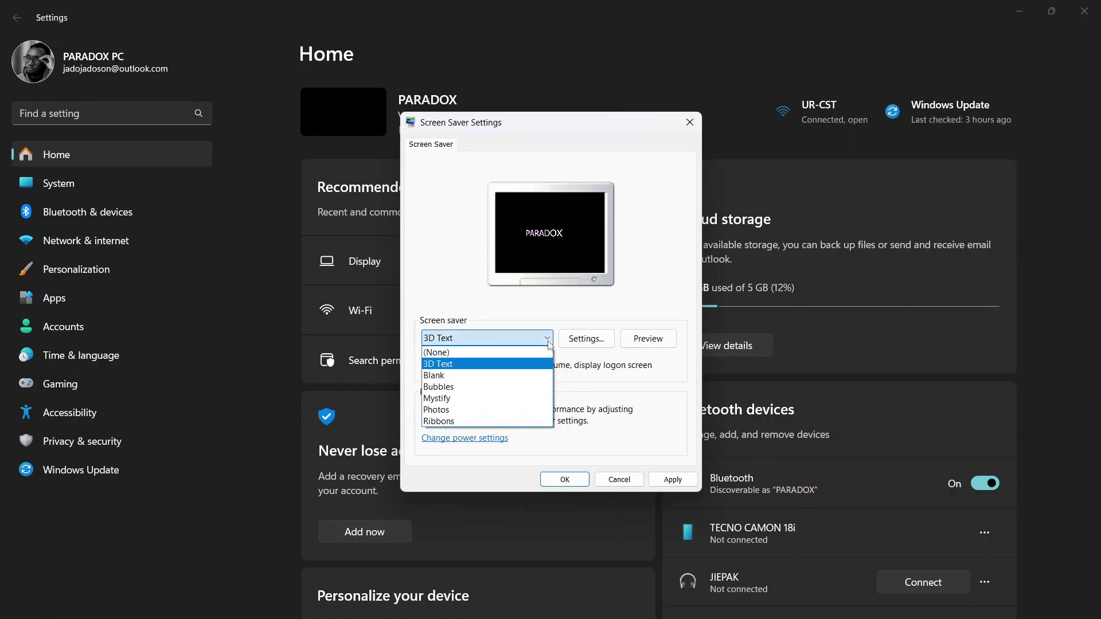
left_click(446, 422)
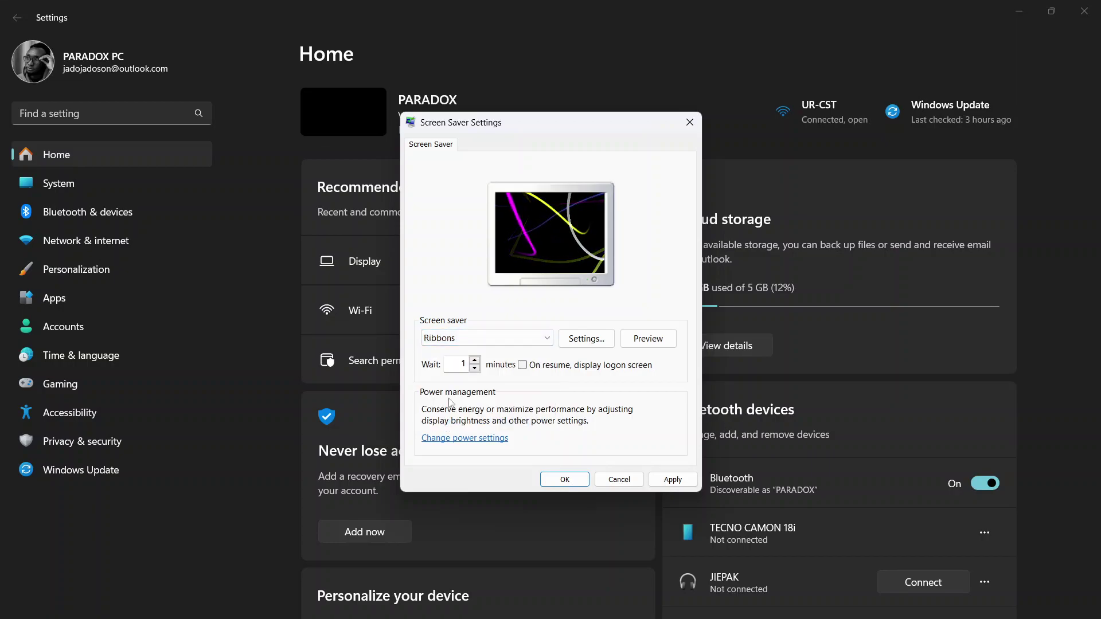
Step: Set the screen saver wait time to 1 minute, leave the logon screen on resume disabled, and apply Ribbons
left_click(475, 362)
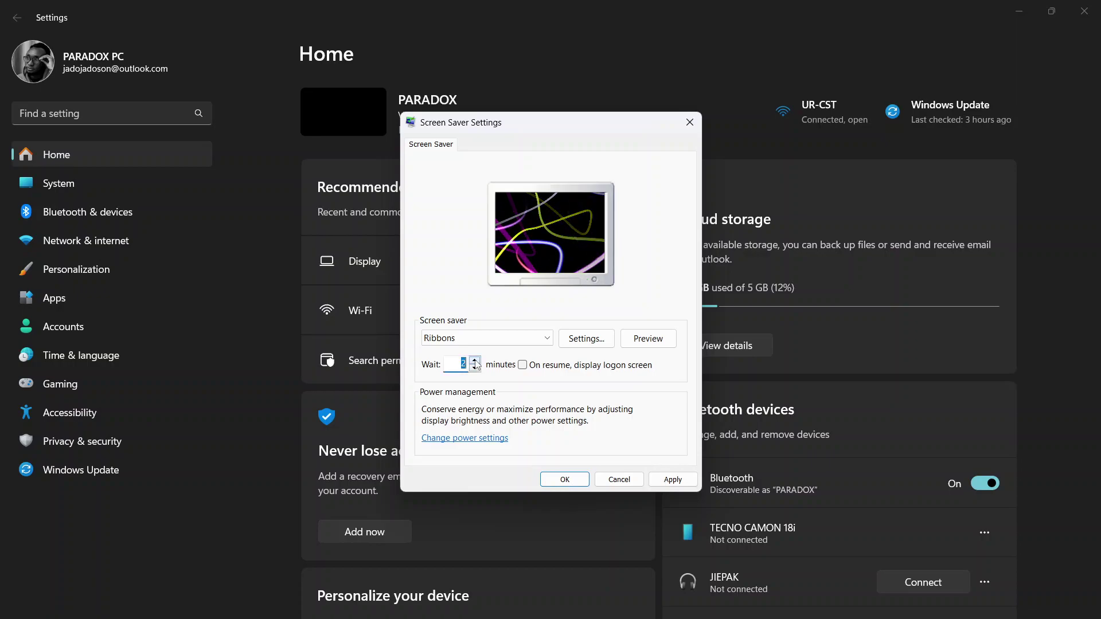
left_click(474, 370)
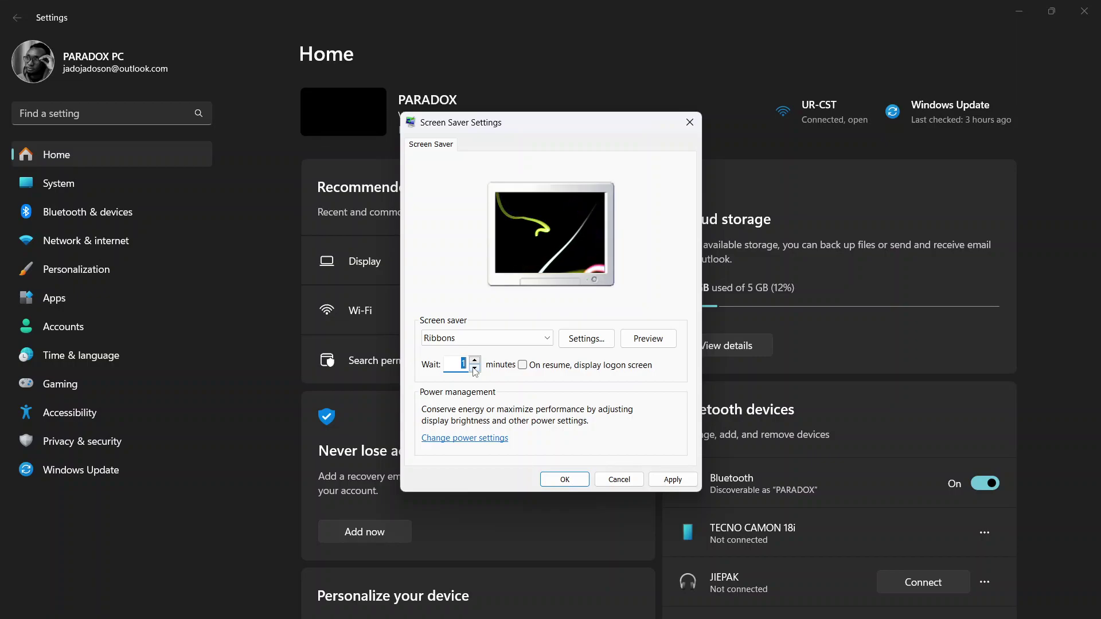
left_click(475, 360)
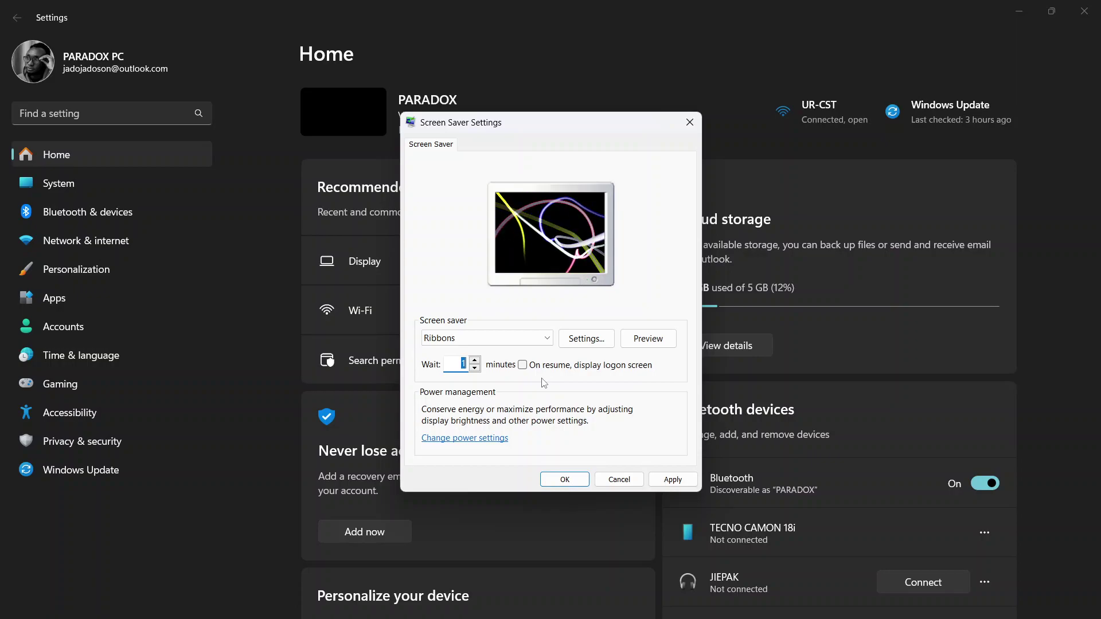
left_click(522, 366)
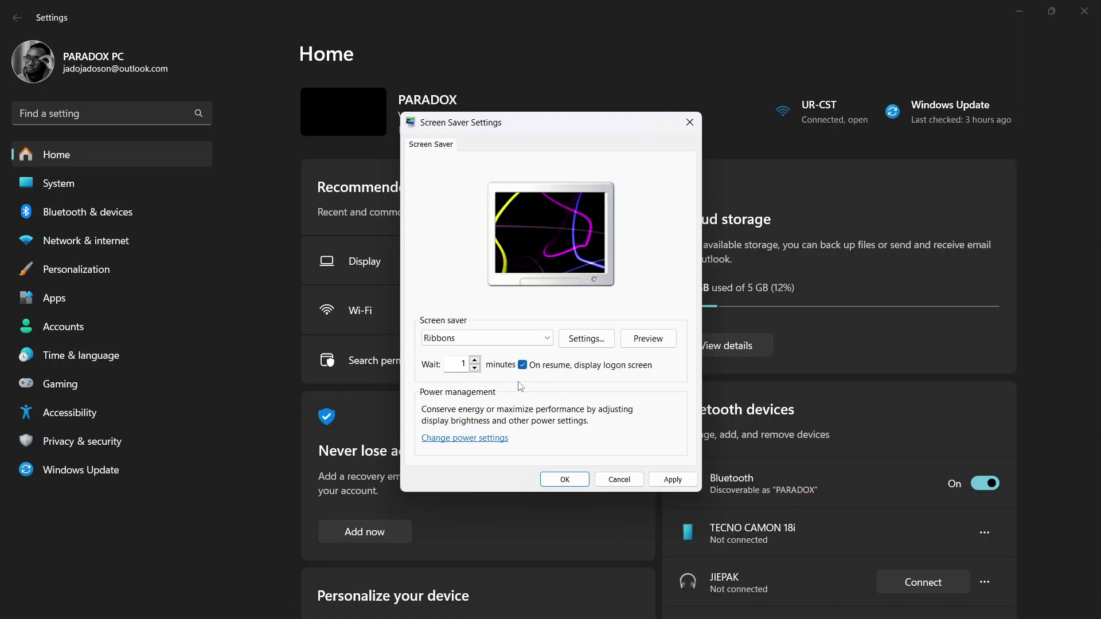
left_click(523, 365)
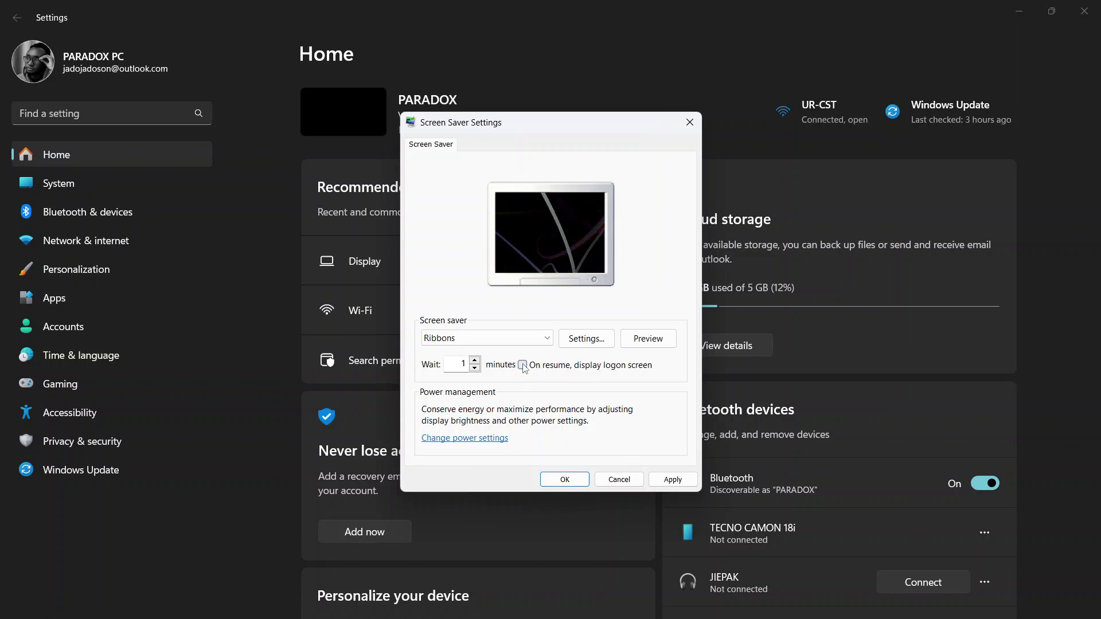
left_click(675, 485)
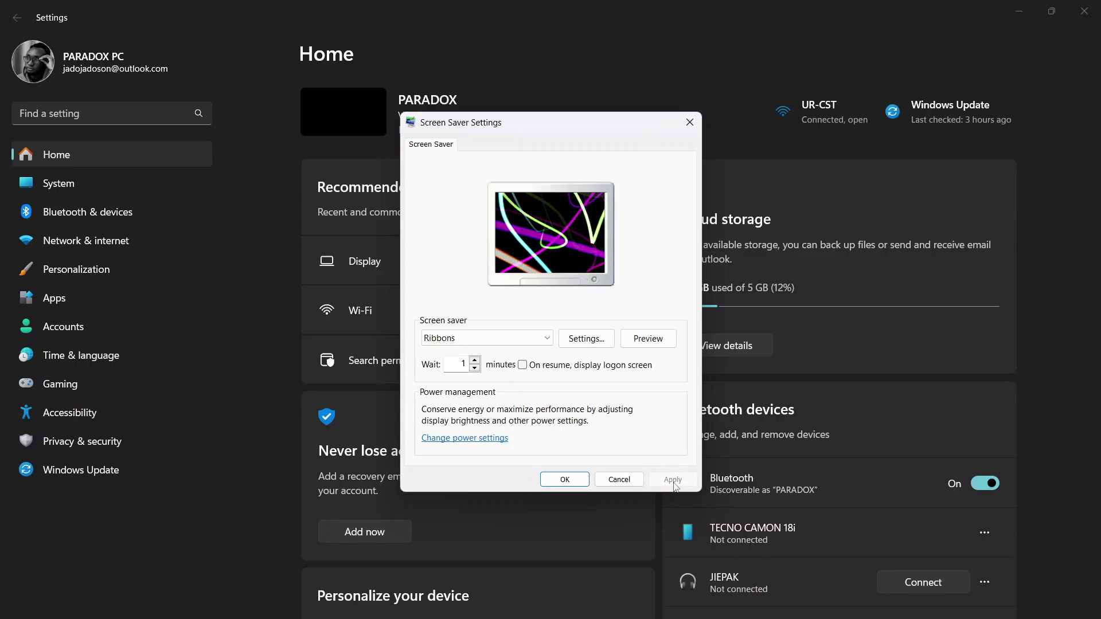
Step: Choose Mystify as the screen saver and apply it
left_click(547, 340)
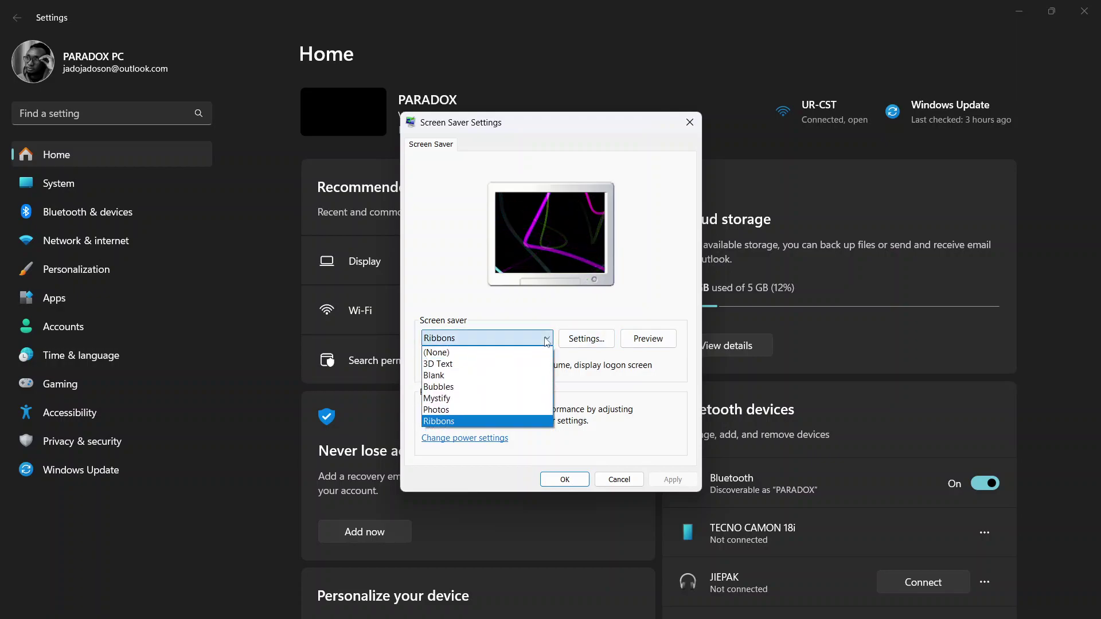
left_click(476, 400)
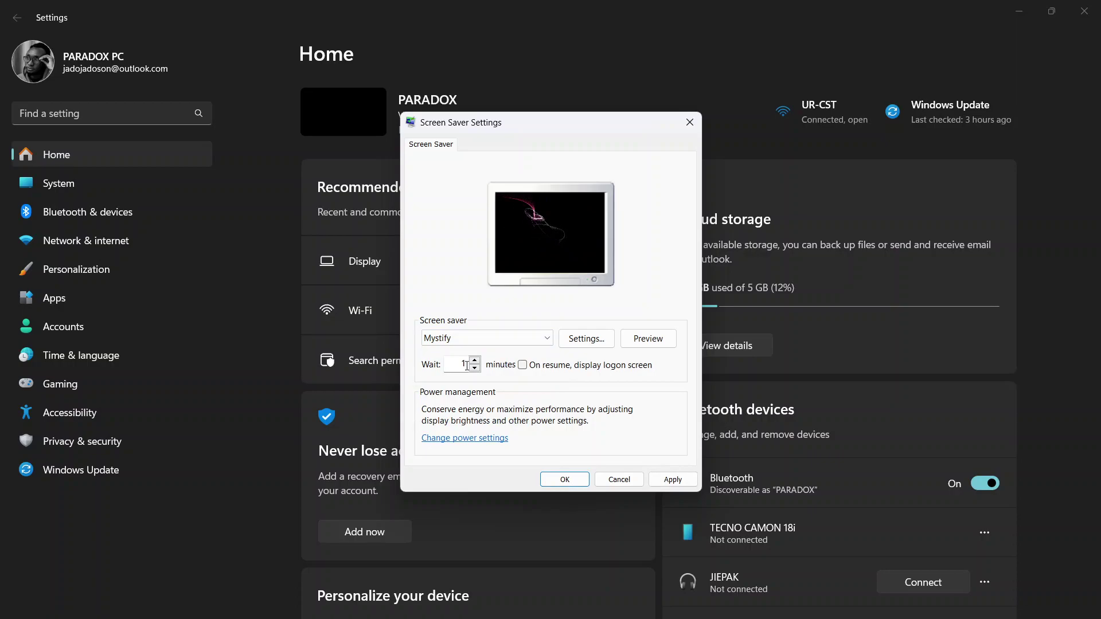
left_click(670, 479)
Step: Choose 3D Text as the screen saver, preview it full screen and exit the preview
left_click(487, 338)
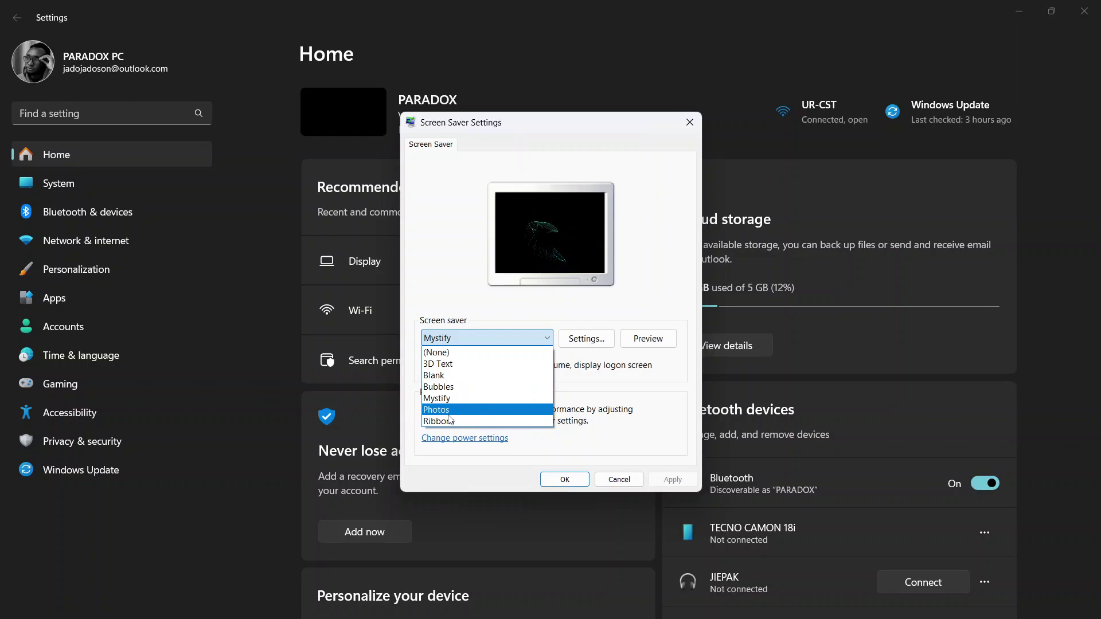
left_click(483, 366)
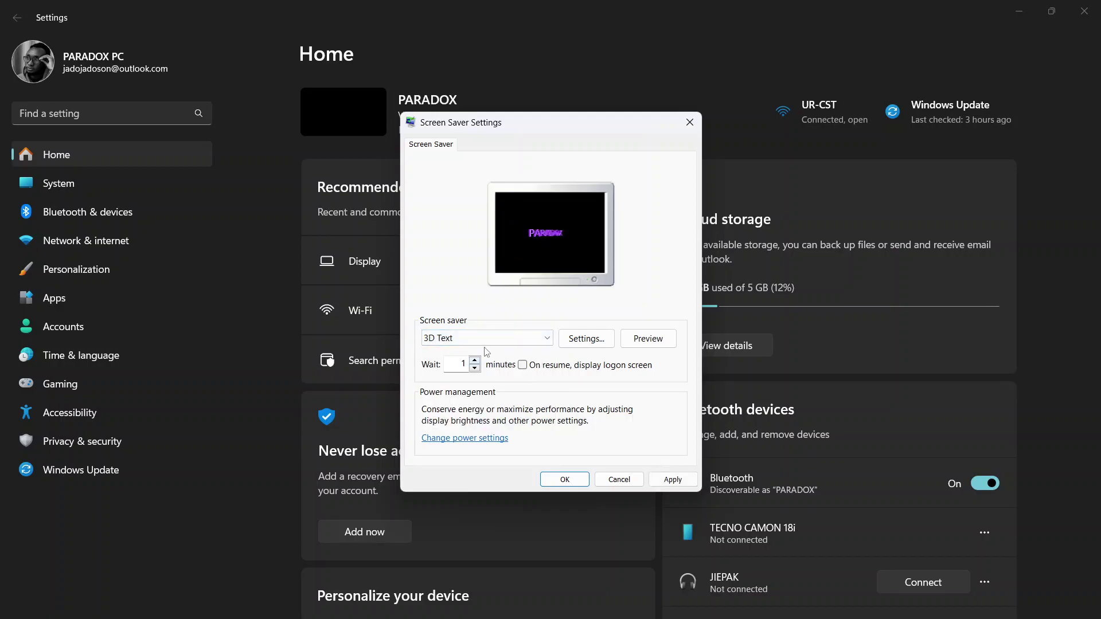
left_click(637, 343)
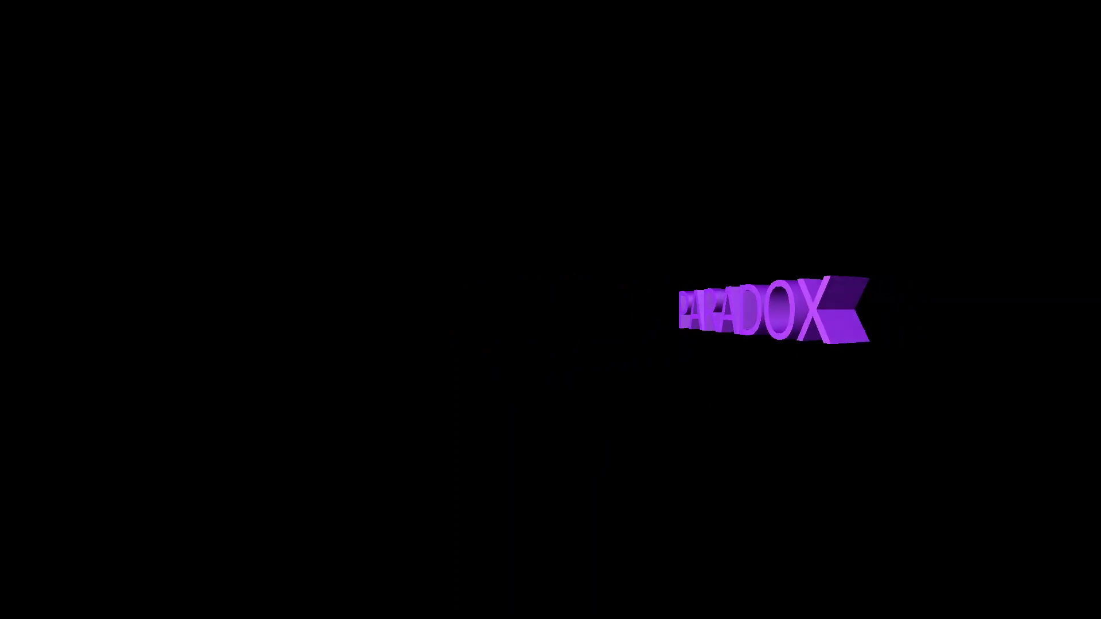
mouse_move(735, 290)
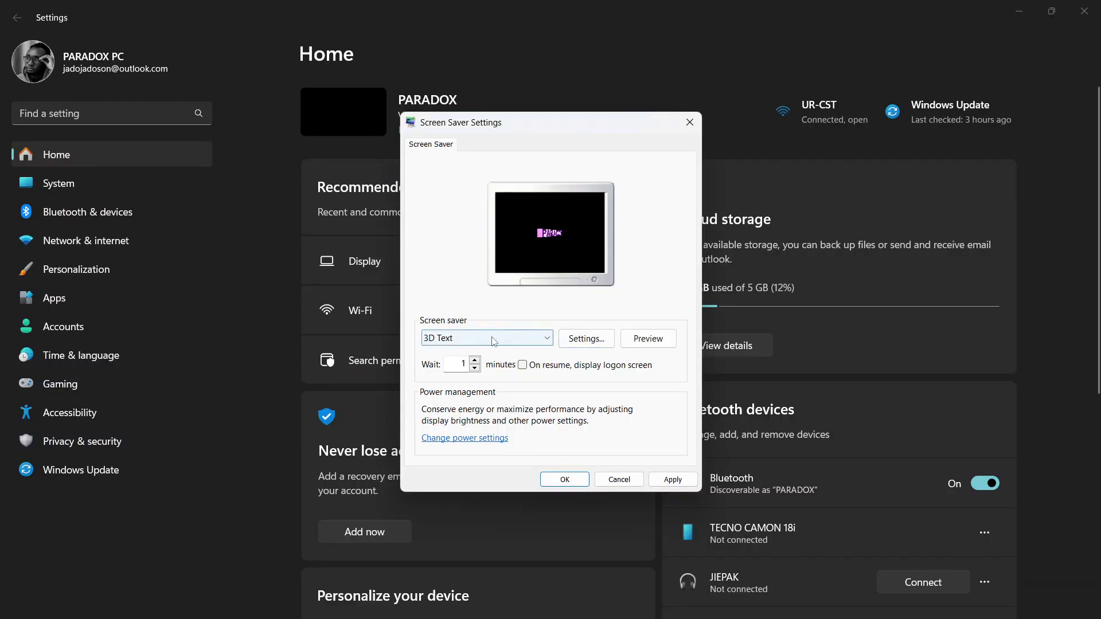
Step: Set the 3D Text screen saver to display the time instead of custom text, and preview it
left_click(584, 346)
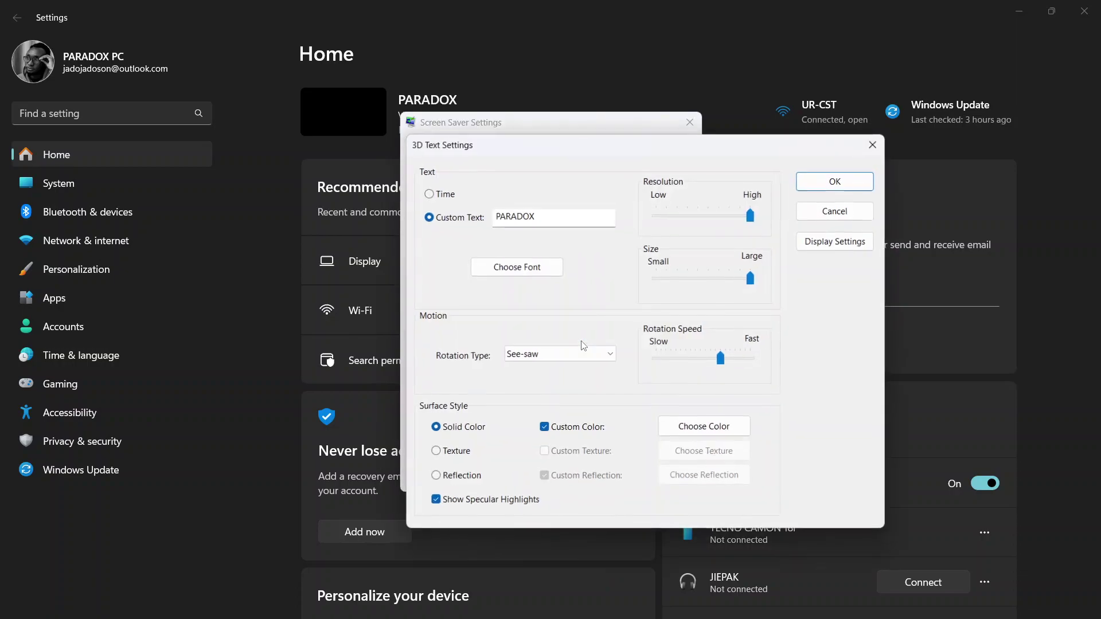
left_click_drag(591, 151, 622, 145)
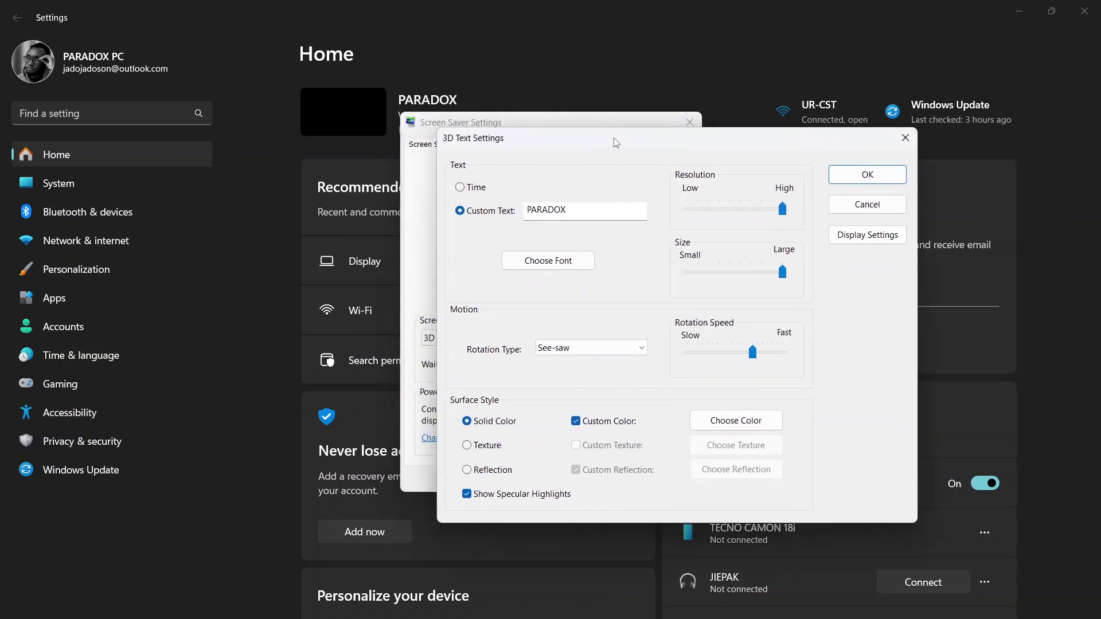
left_click(441, 124)
left_click_drag(502, 143, 419, 155)
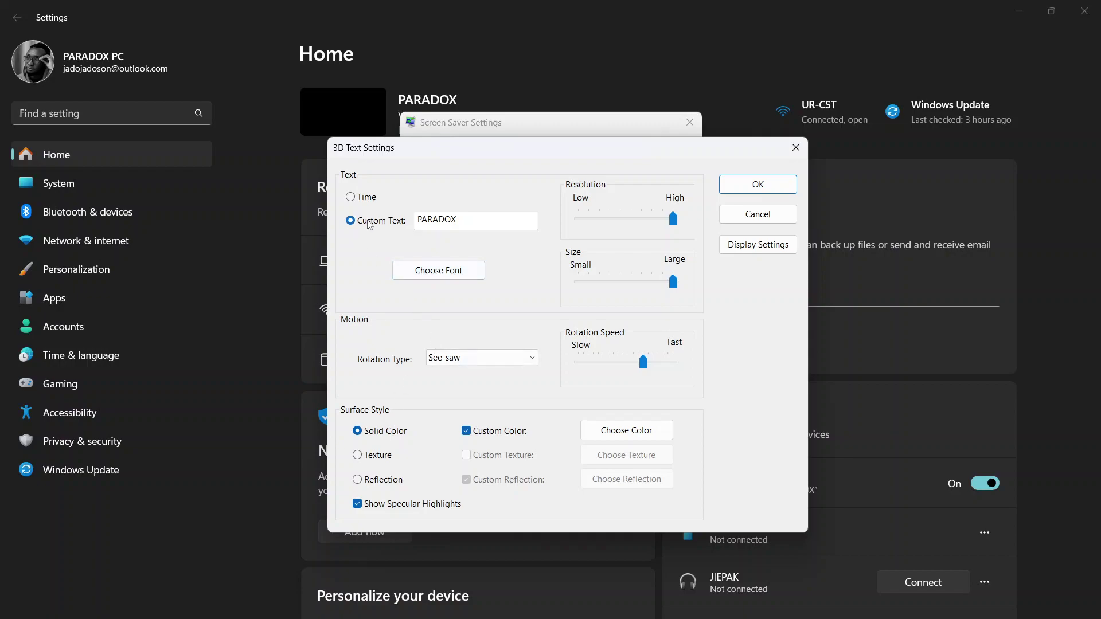
left_click(350, 197)
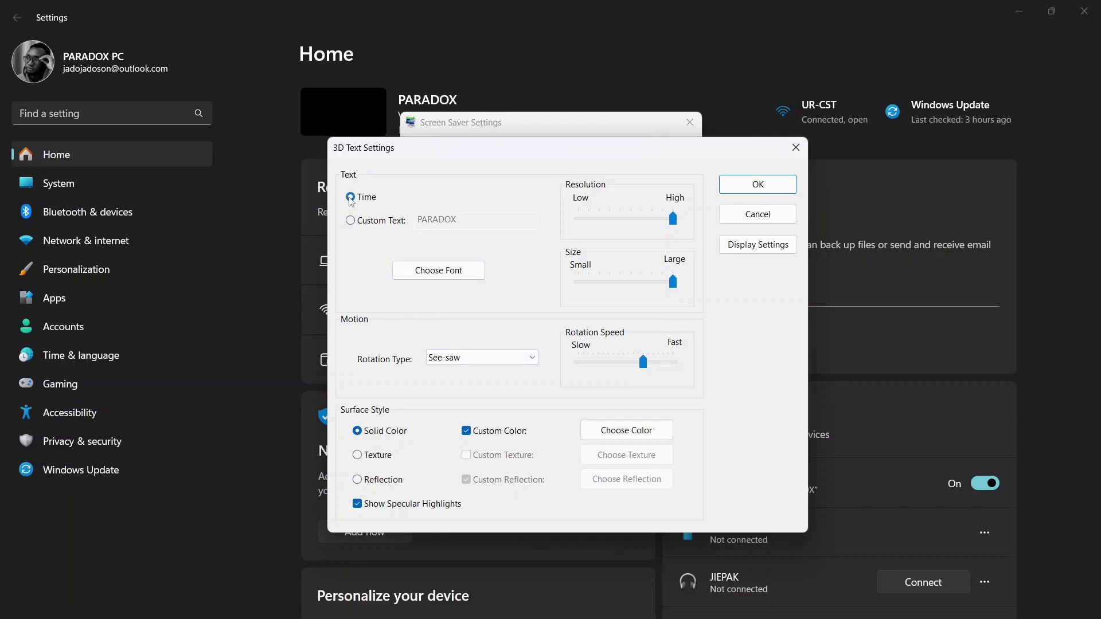
left_click(736, 188)
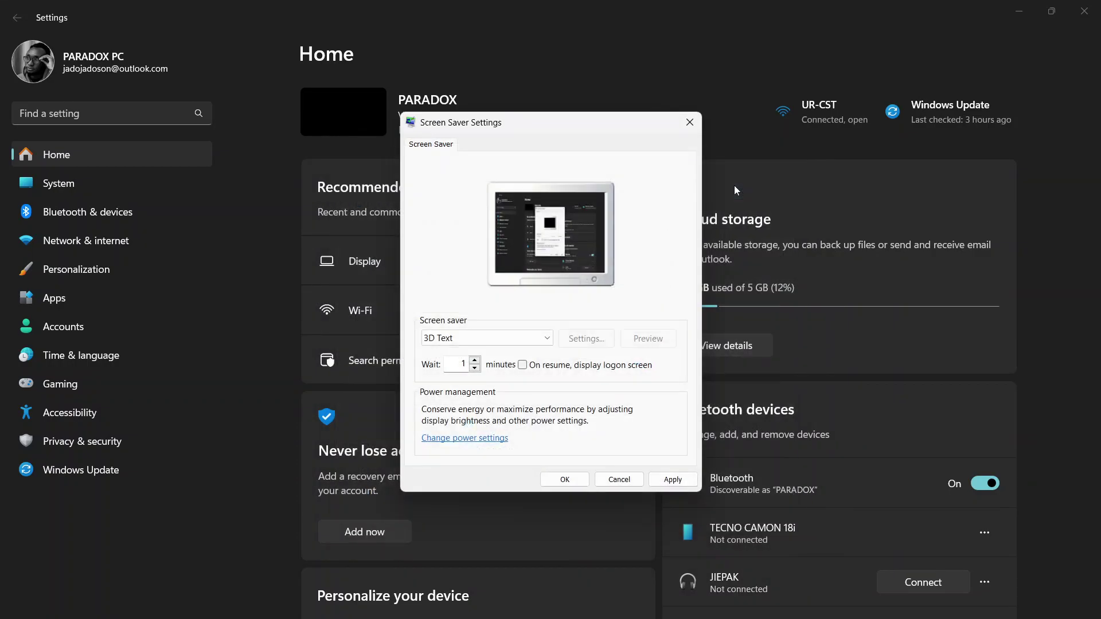
left_click(644, 342)
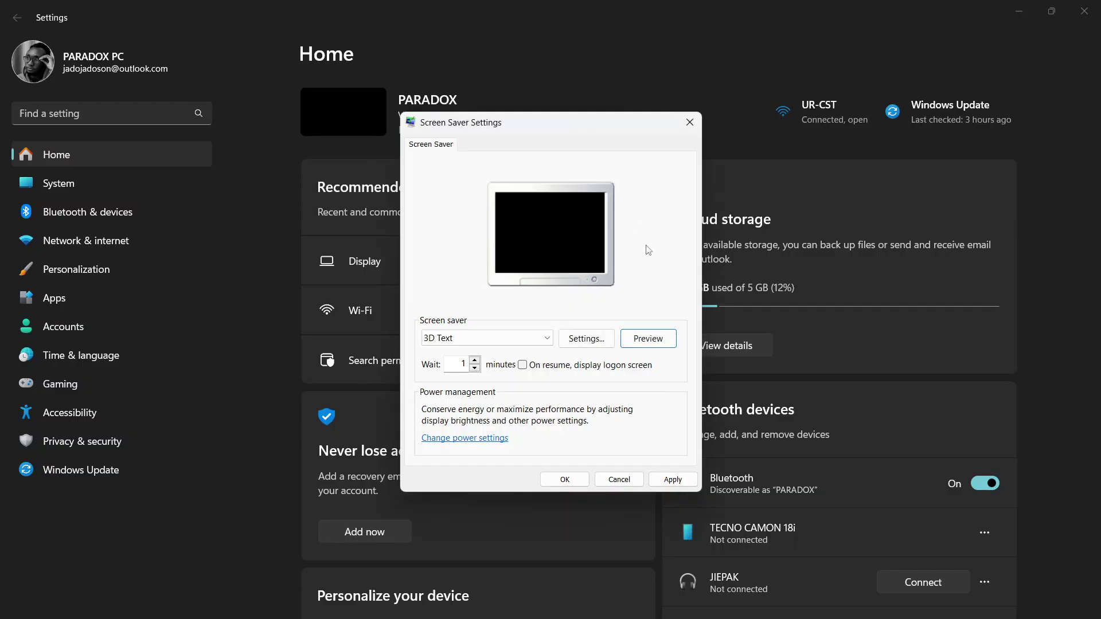
Step: Switch the 3D Text screen saver to custom text and enter the owner's name in capitals
left_click(579, 338)
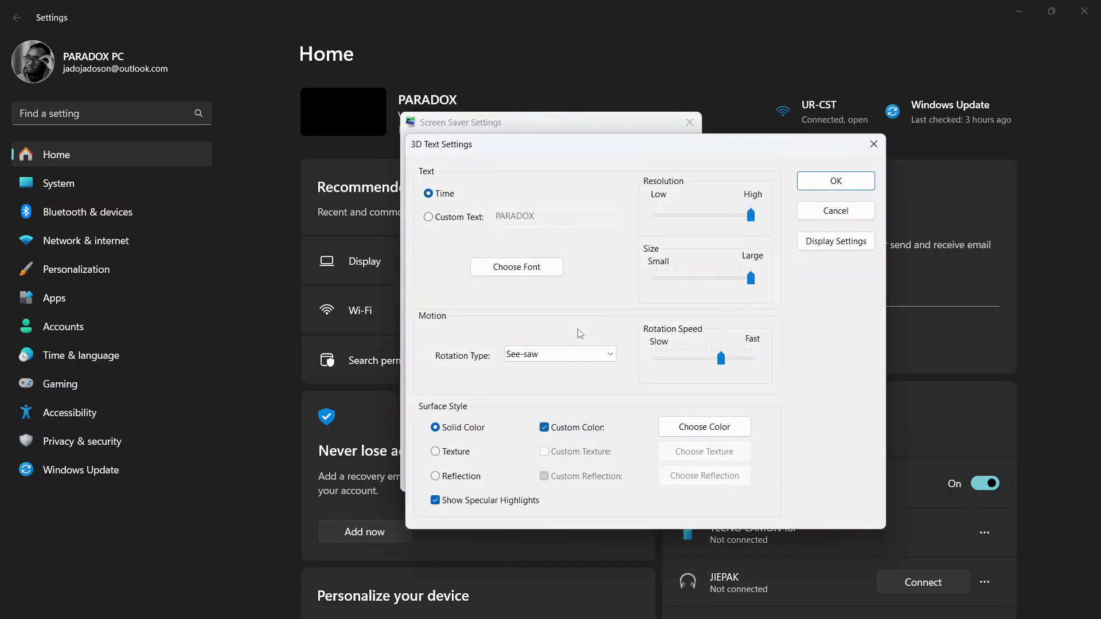
left_click(427, 219)
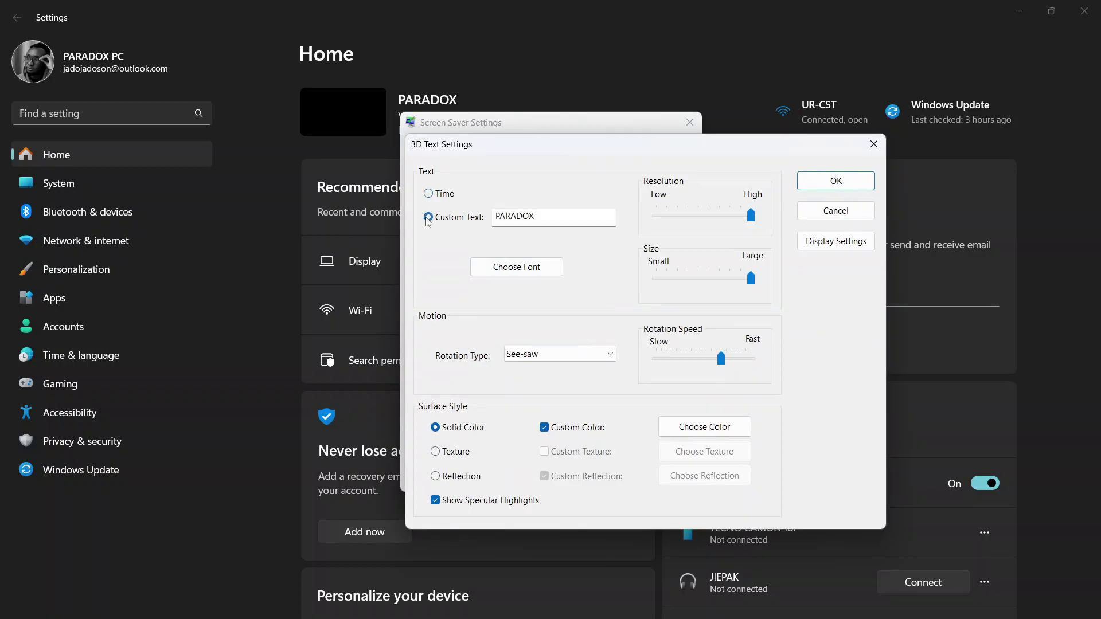
double_click(519, 216)
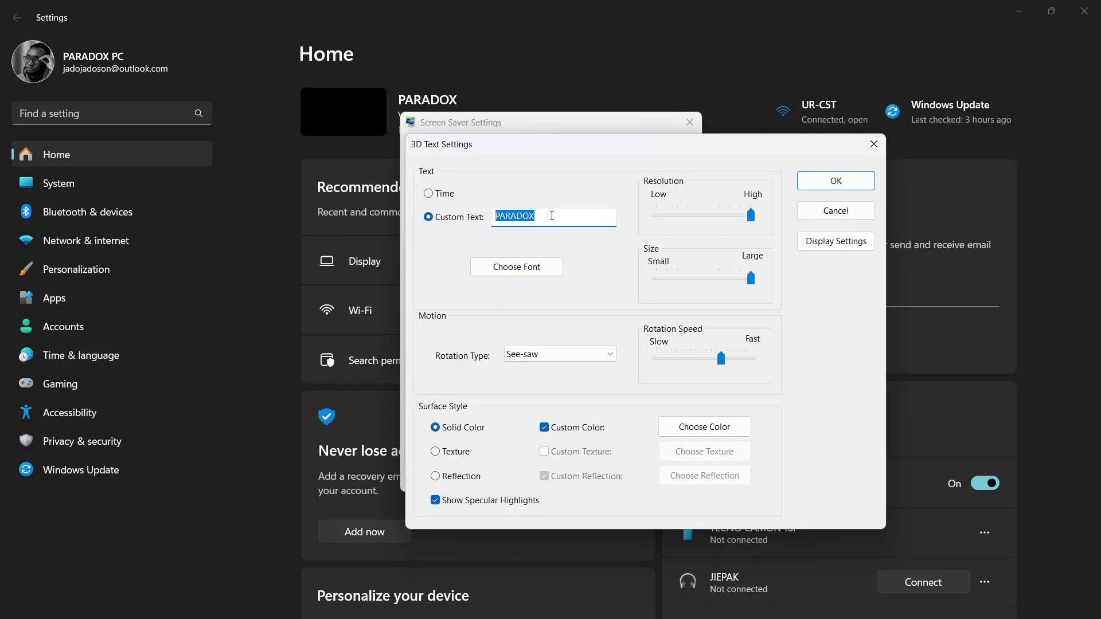
key("Caps_Lock")
type("JADO")
Step: Set the font of the 3D text to Forte in the Regular style
left_click(525, 269)
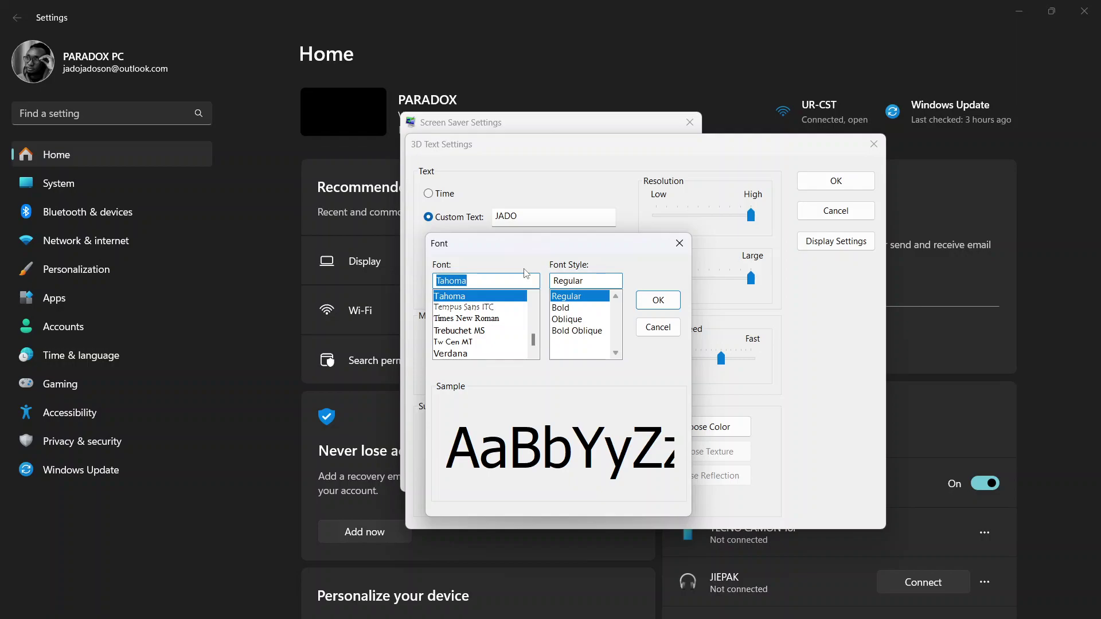
mouse_move(533, 341)
left_mouse_down()
mouse_move(534, 361)
mouse_move(541, 315)
mouse_move(541, 327)
left_mouse_up()
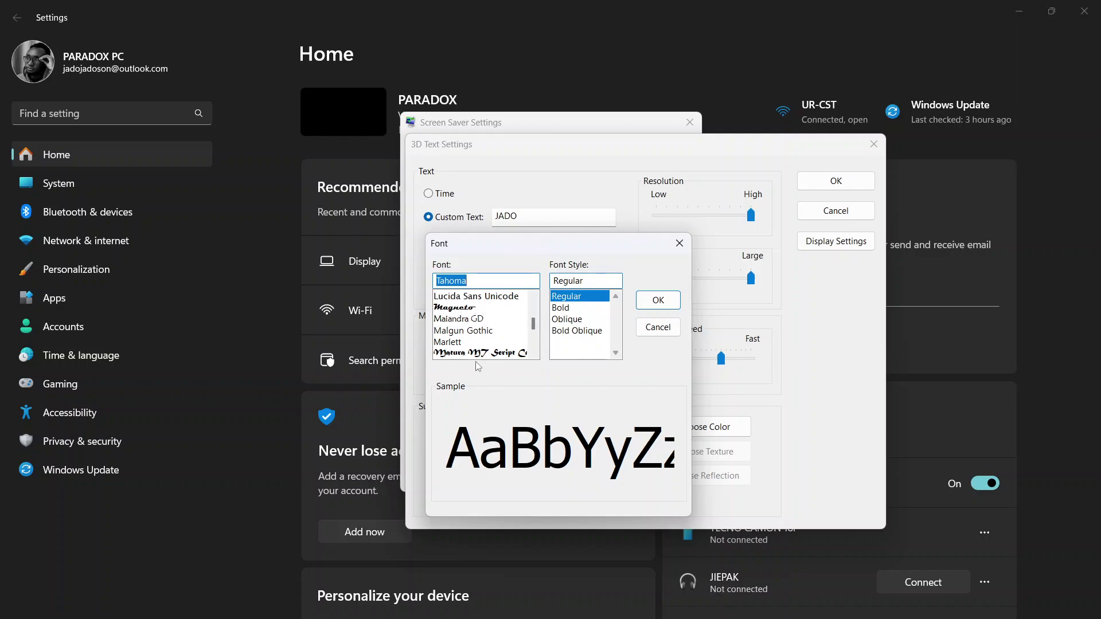
left_click_drag(538, 329, 533, 320)
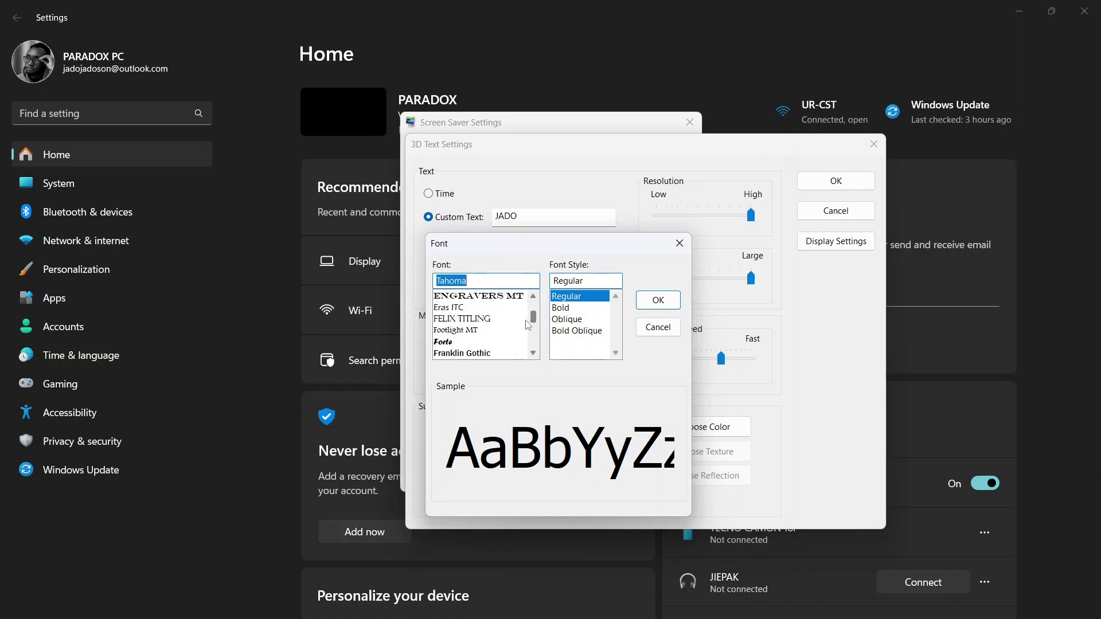
left_click(445, 342)
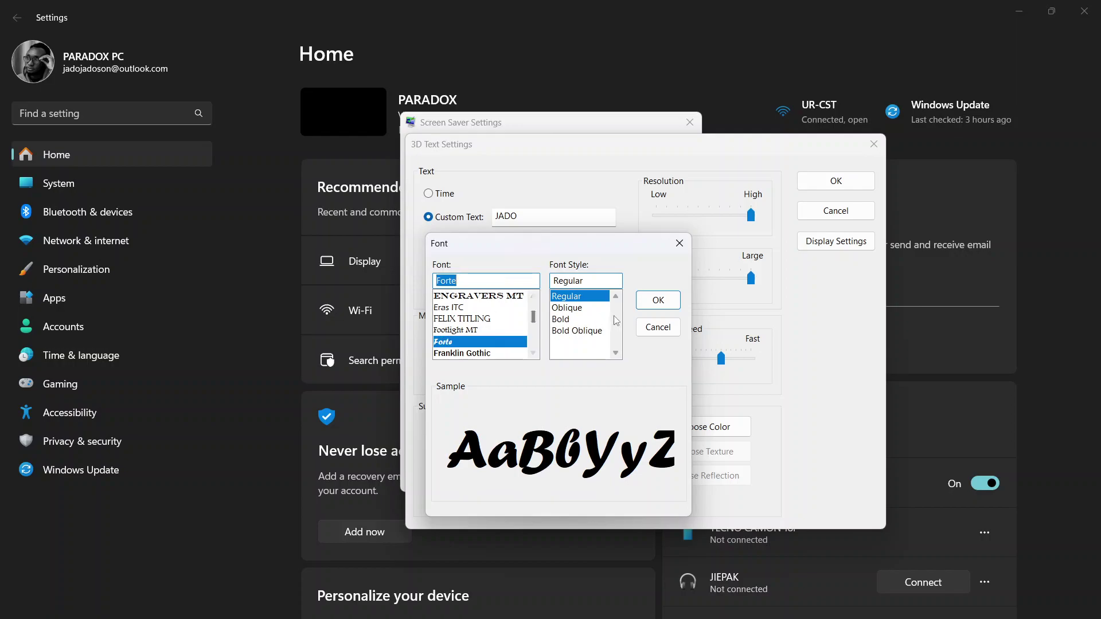
left_click(654, 301)
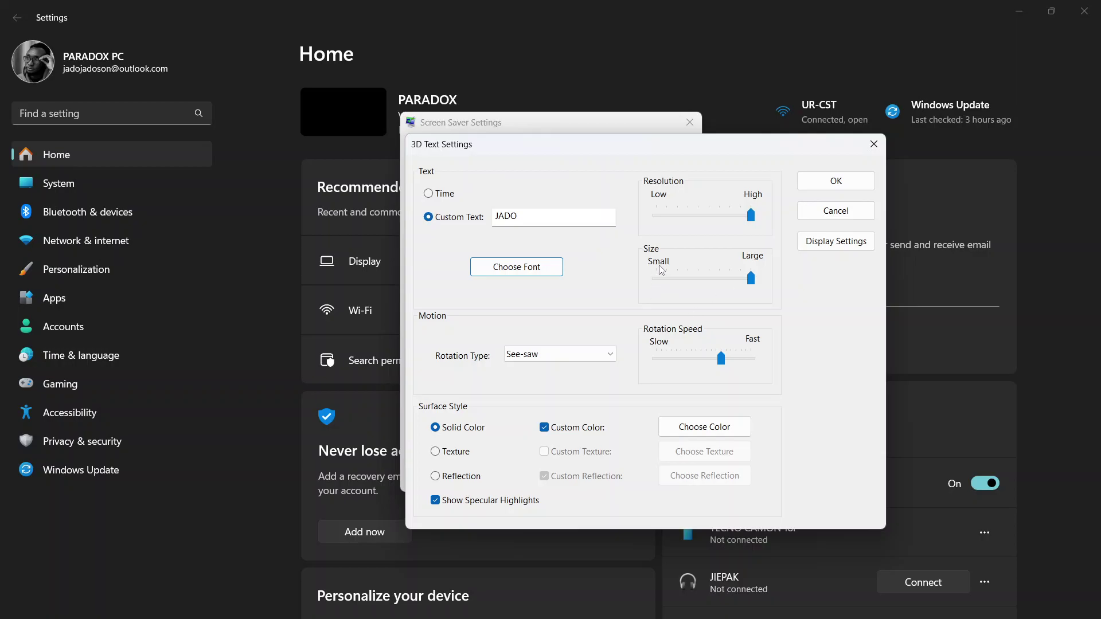
Step: Set the 3D text's resolution to High and its size to Large, and preview the customized screen saver
left_click_drag(751, 216, 656, 216)
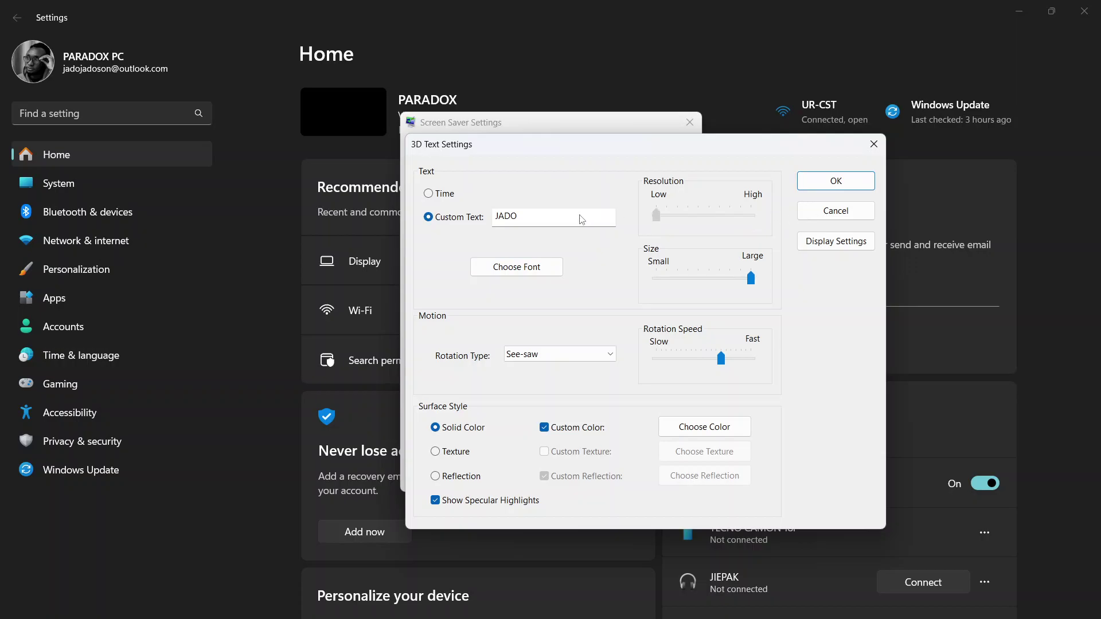
left_click_drag(656, 216, 751, 218)
left_click_drag(750, 278, 931, 366)
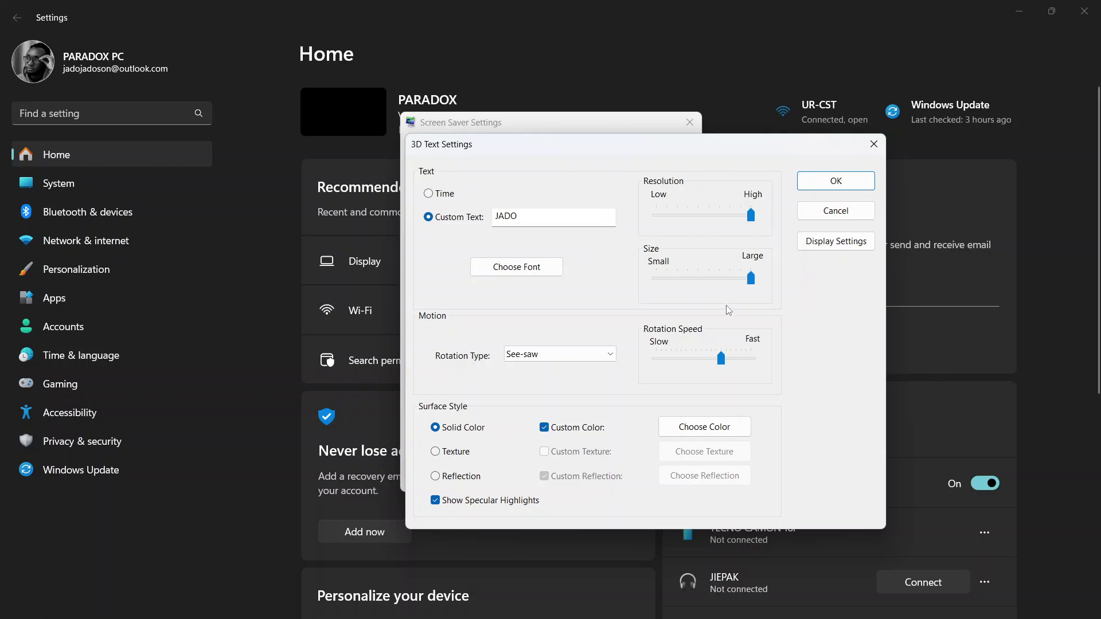
left_click(821, 187)
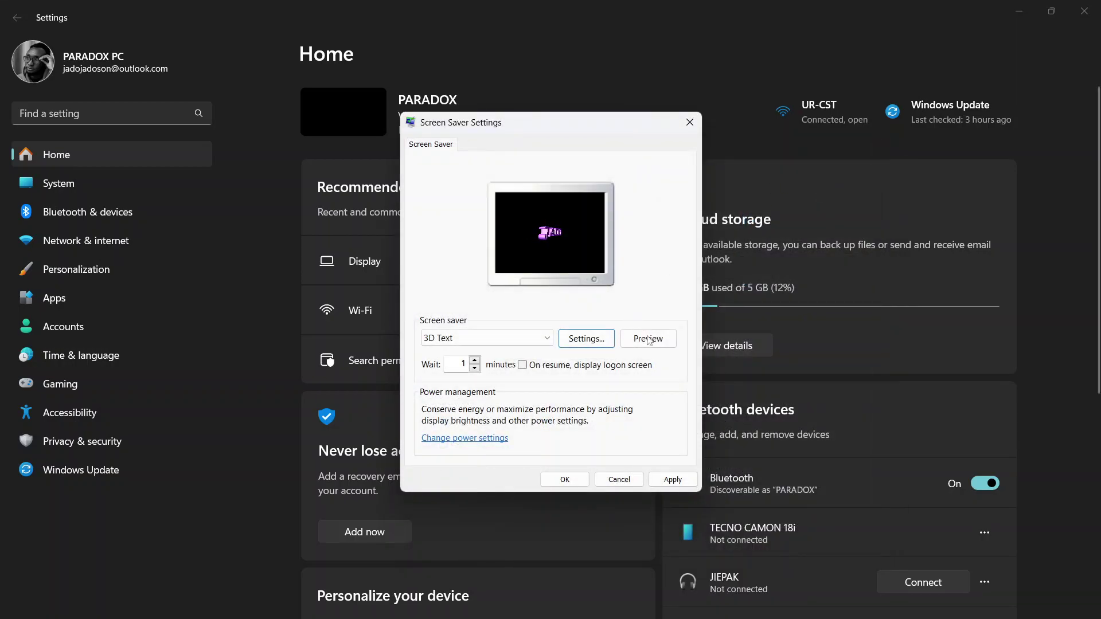
left_click(647, 338)
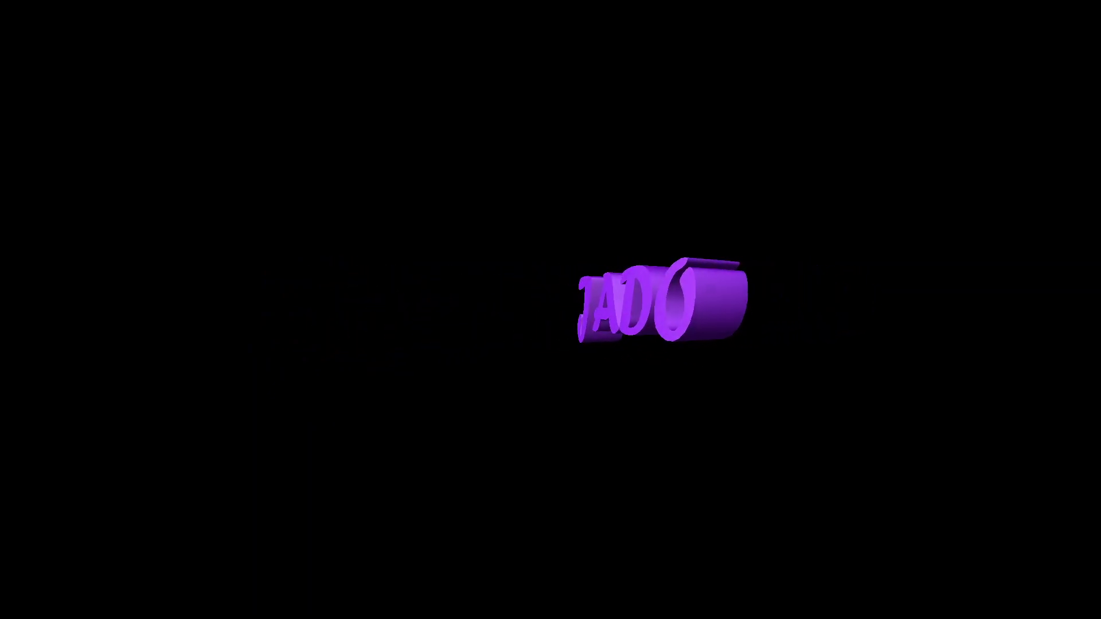
mouse_move(807, 469)
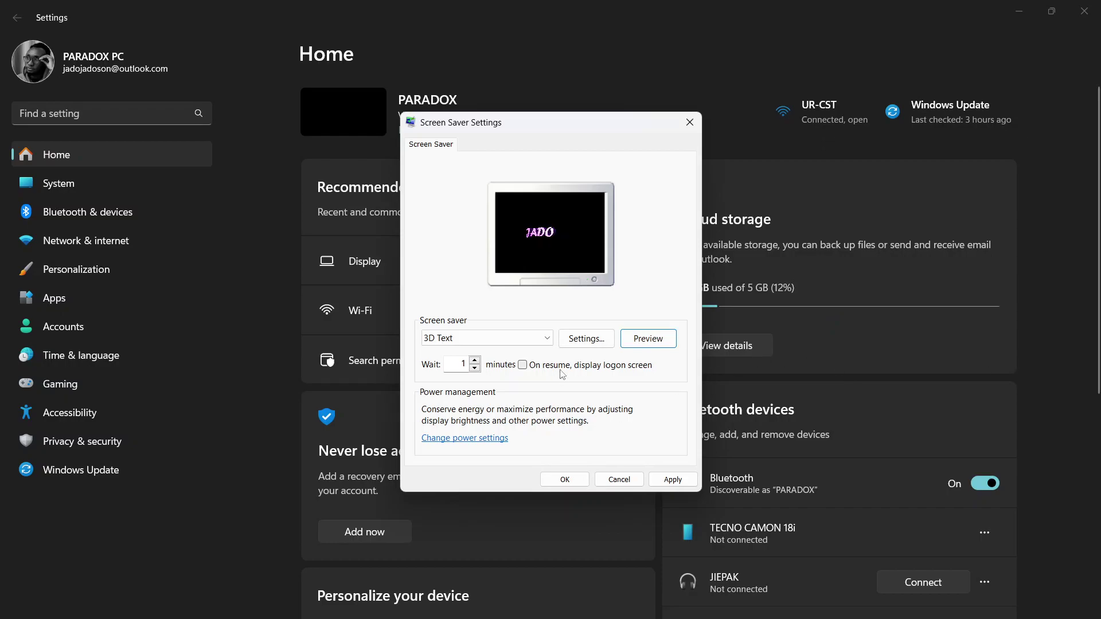
Step: Make the 3D text's rotation speed slightly faster, set its rotation type to None and accept the settings
left_click(568, 340)
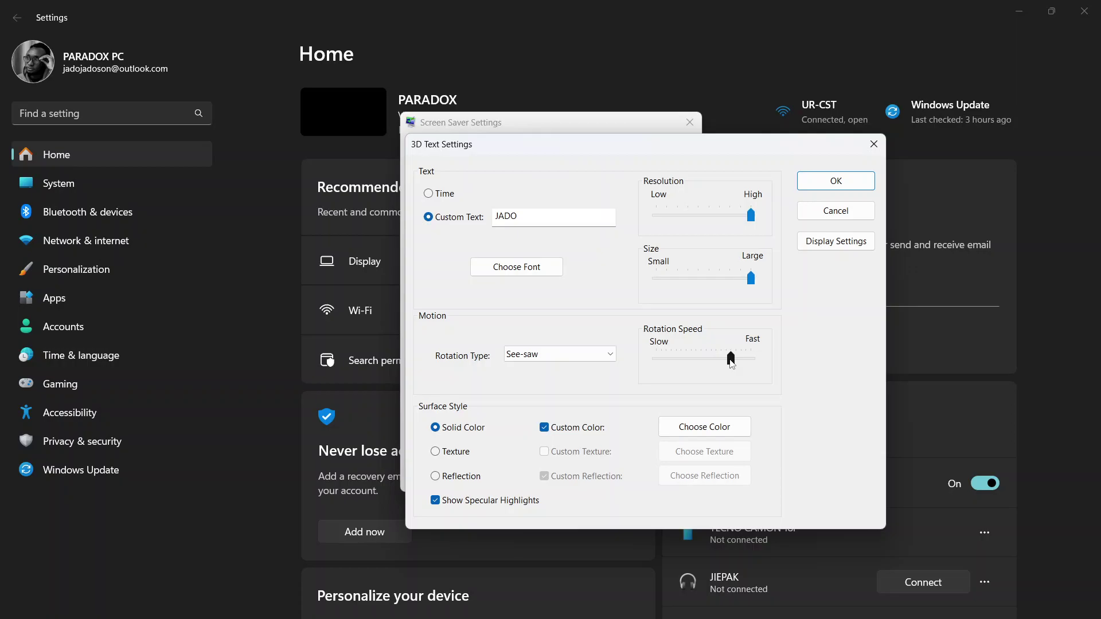
left_click(532, 355)
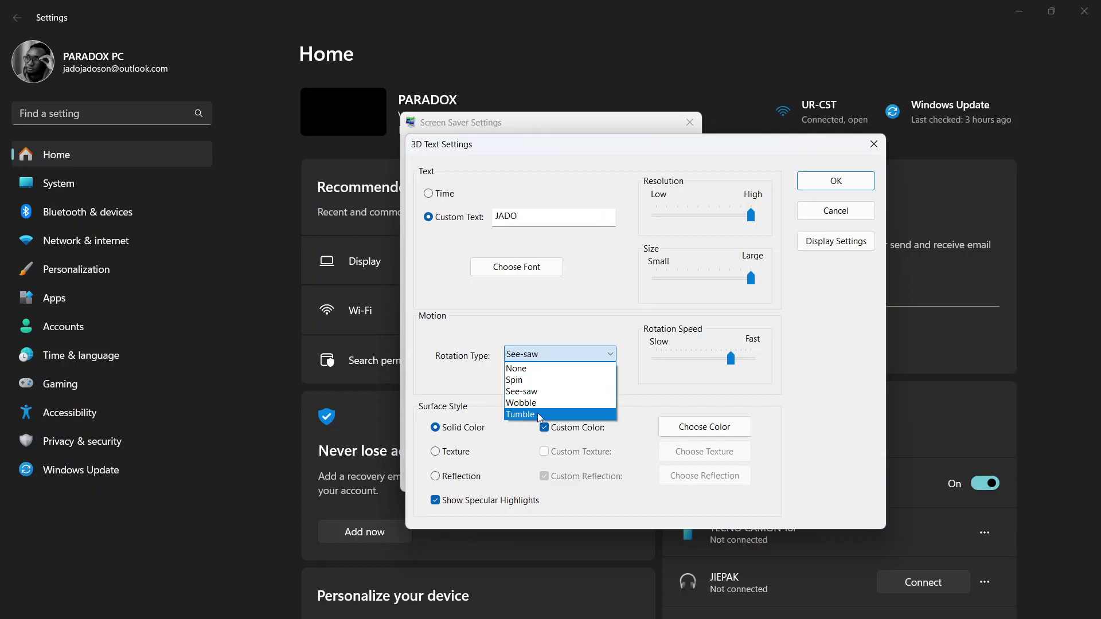
left_click(557, 369)
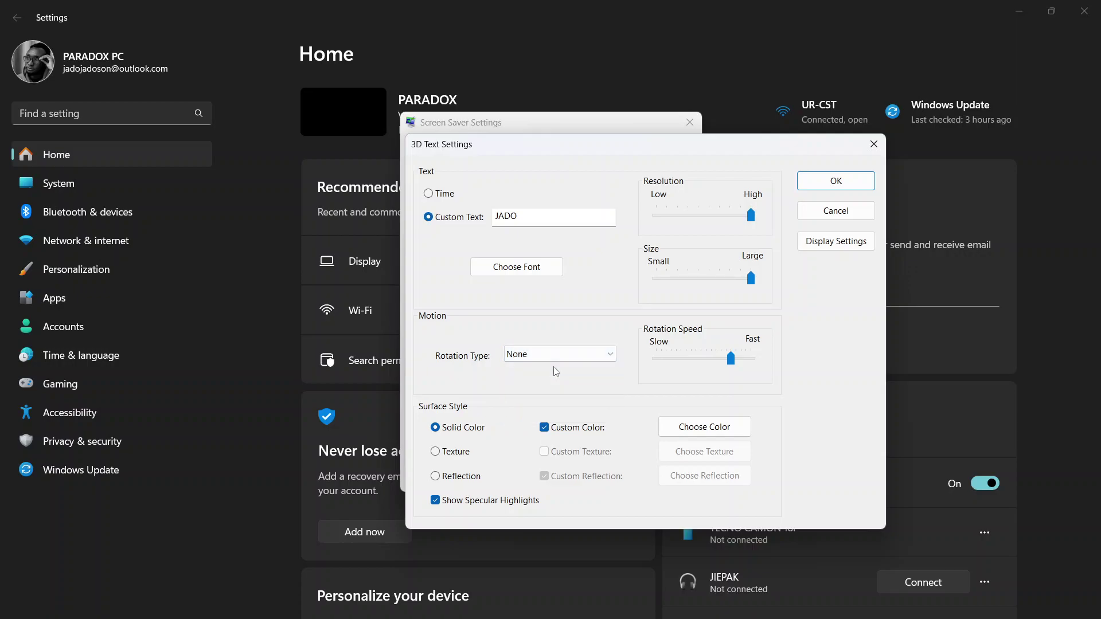
left_click(840, 185)
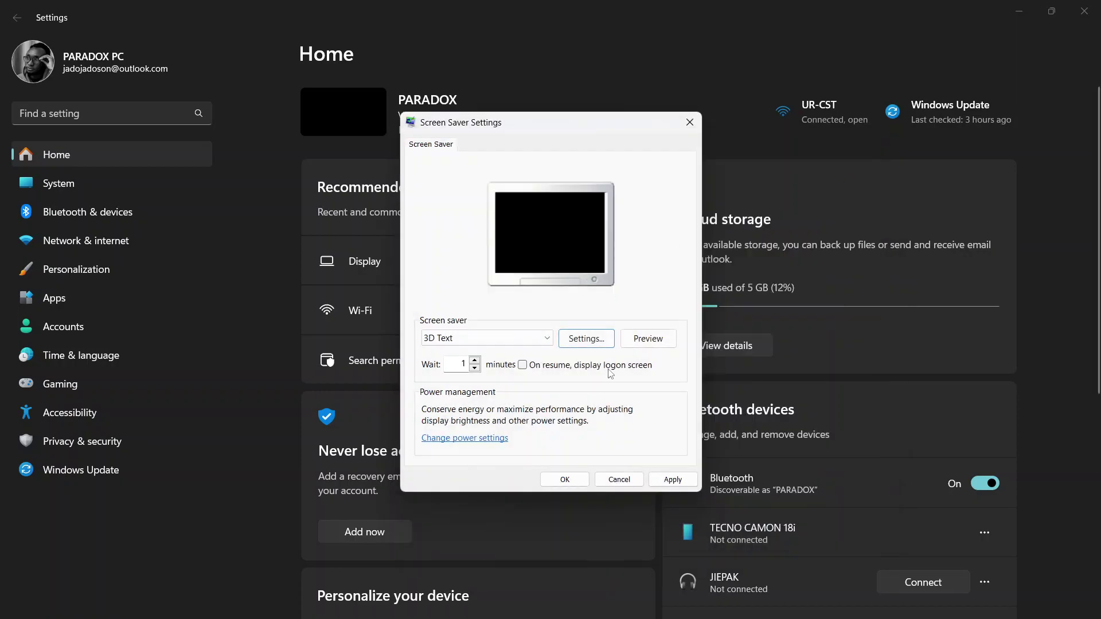
Step: Preview the 3D text without rotation, set its rotation type to Spin and preview the screen saver again
left_click(648, 338)
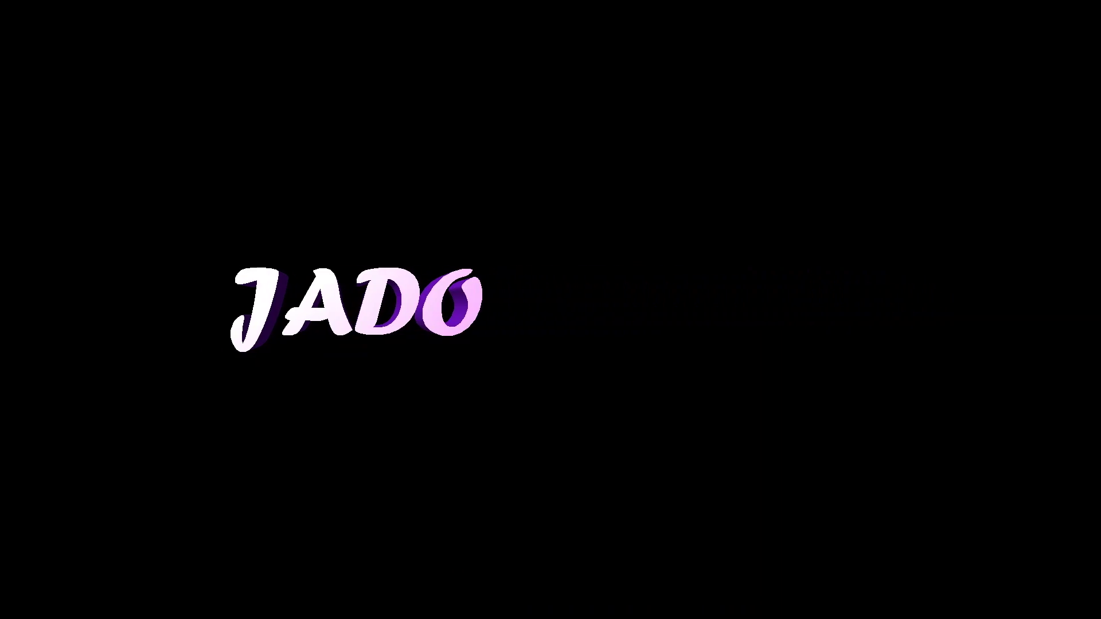
mouse_move(648, 348)
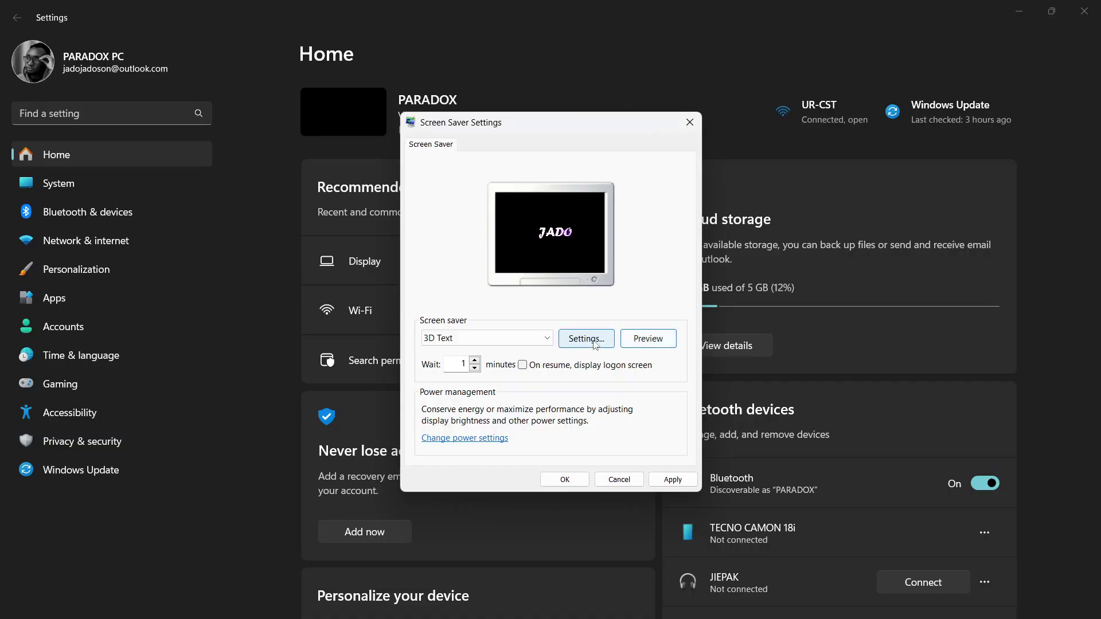
left_click(586, 338)
left_click(591, 354)
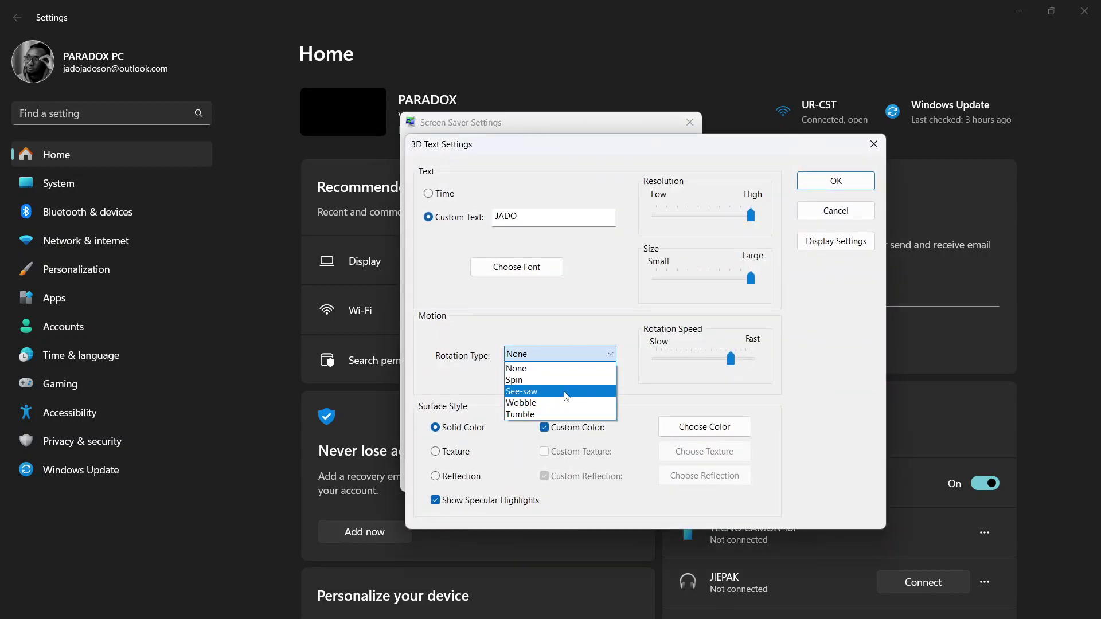
left_click(539, 380)
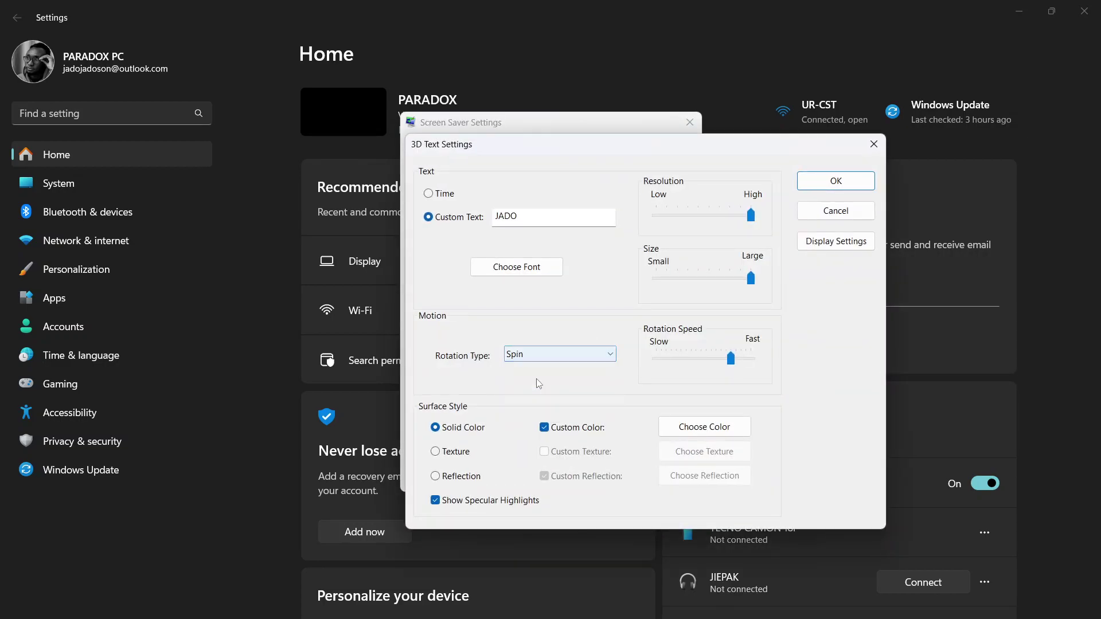
left_click(809, 184)
left_click(648, 339)
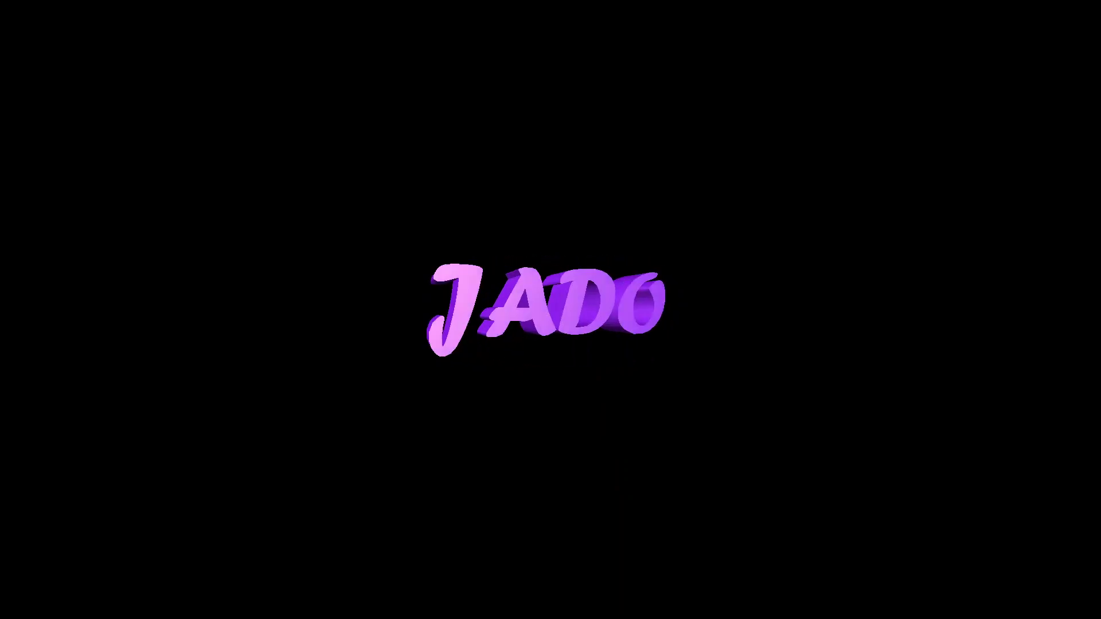
key("Escape")
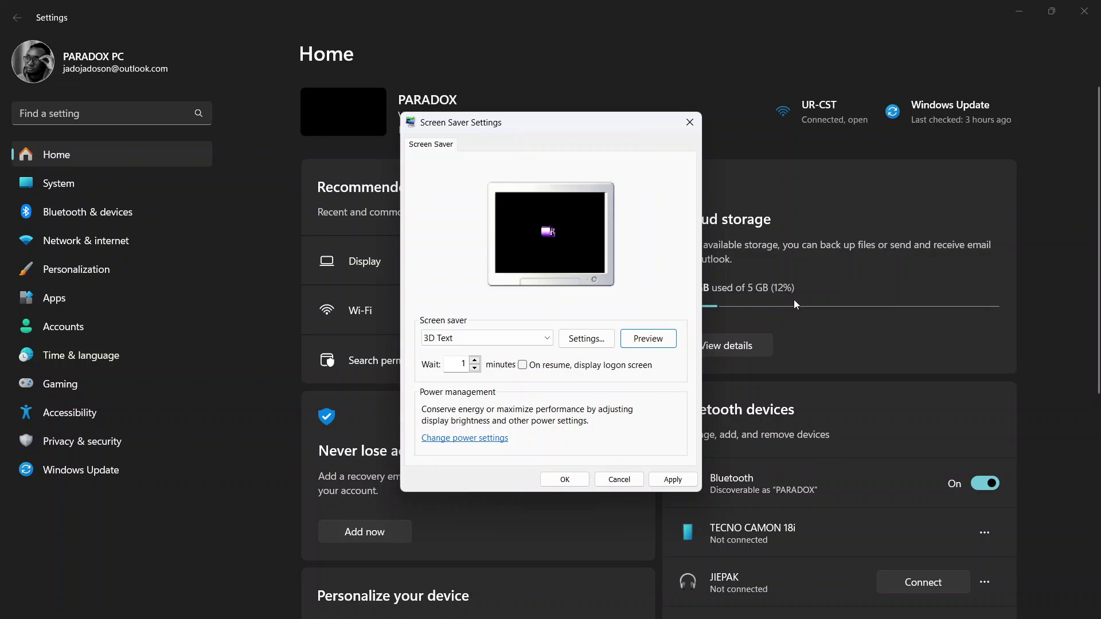
Step: Set the 3D text's rotation type to See-saw, accept the settings and preview the screen saver
left_click(598, 341)
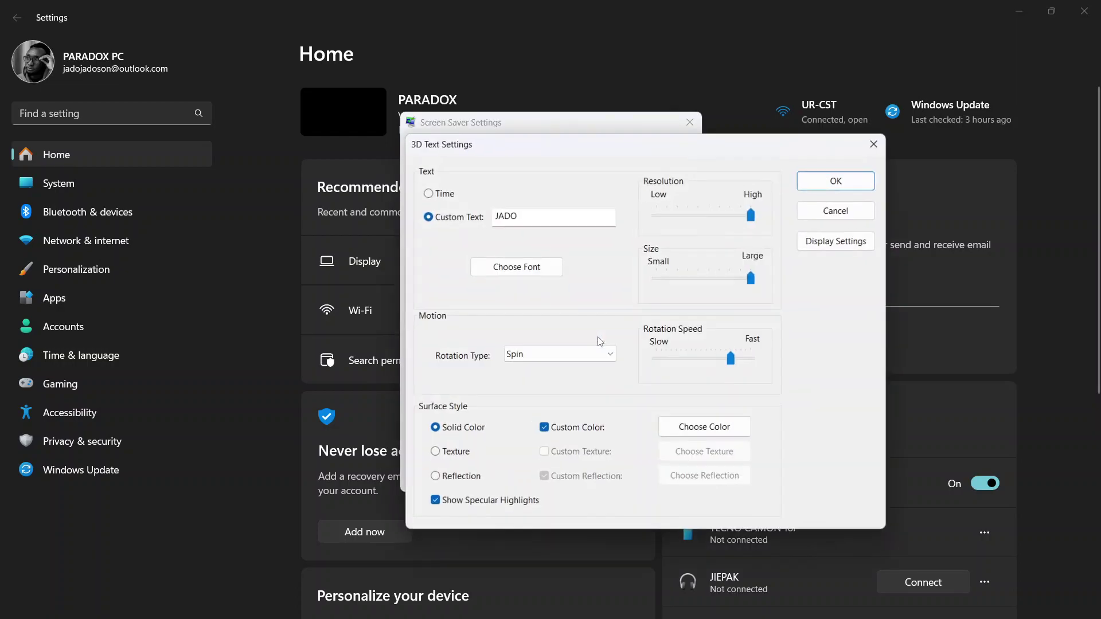
left_click(577, 361)
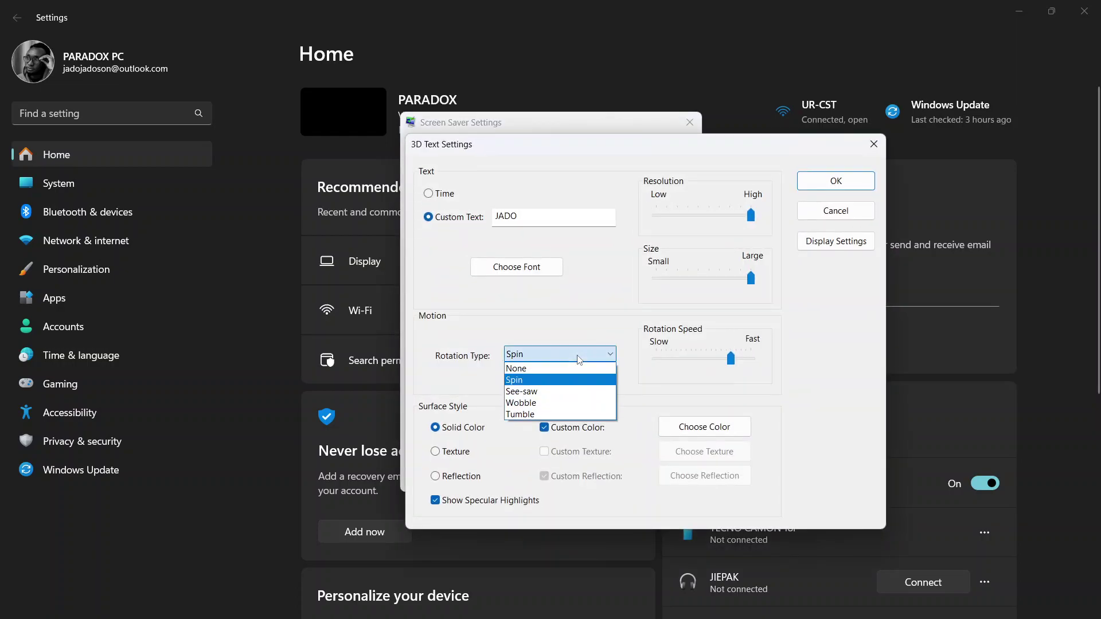
left_click(571, 392)
left_click(839, 180)
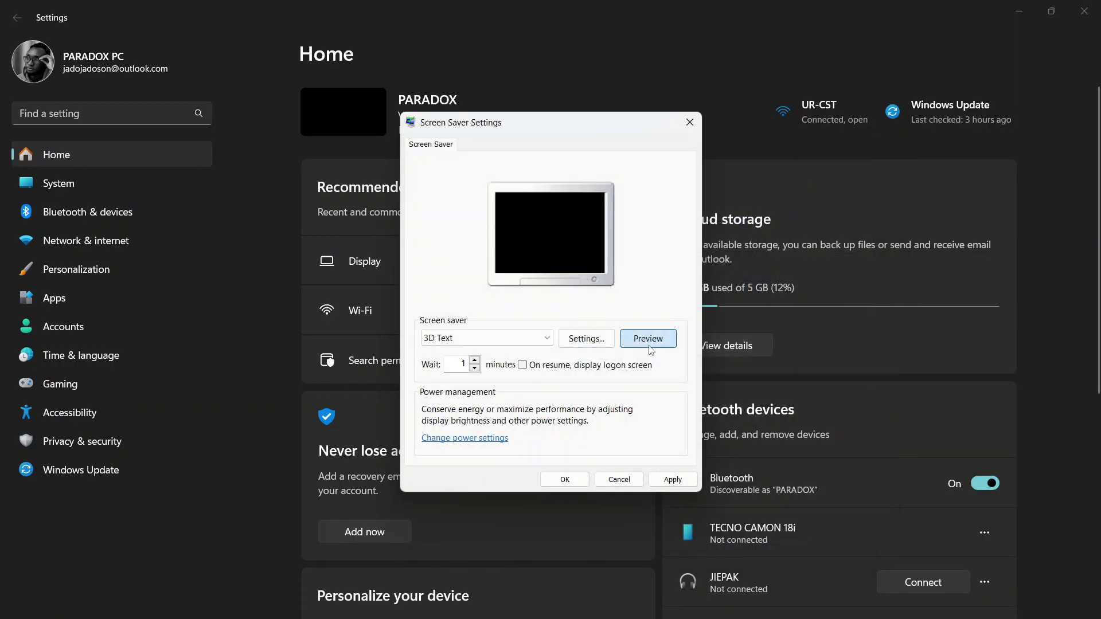
left_click(649, 346)
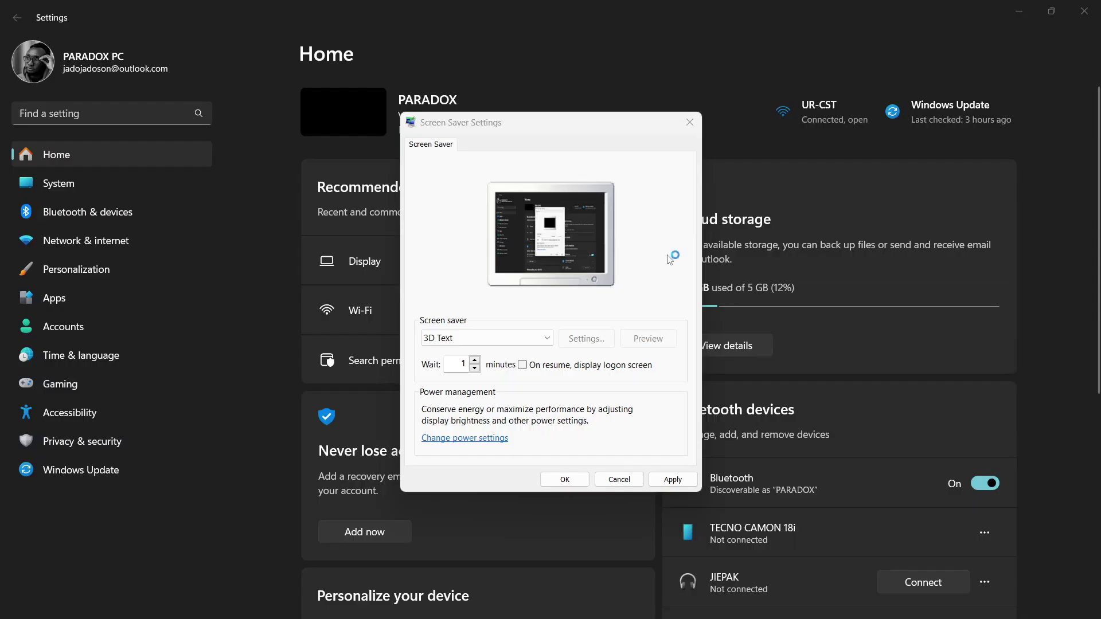
Step: Change the 3D text's rotation type to Wobble and preview the resulting motion
left_click(586, 338)
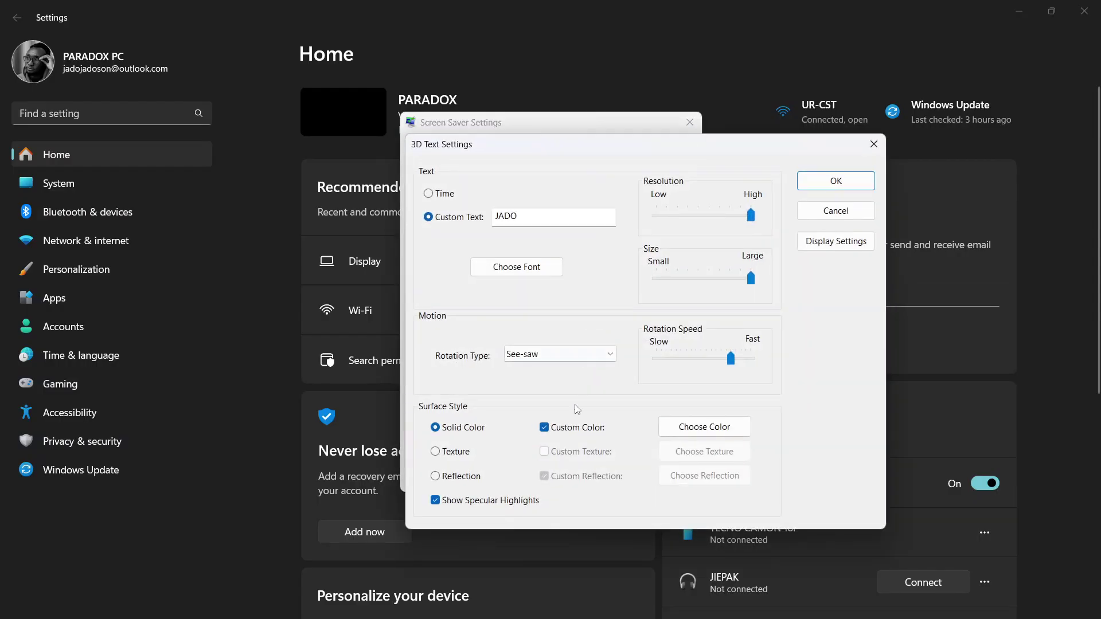
left_click(546, 354)
left_click(542, 404)
left_click(829, 182)
left_click(660, 339)
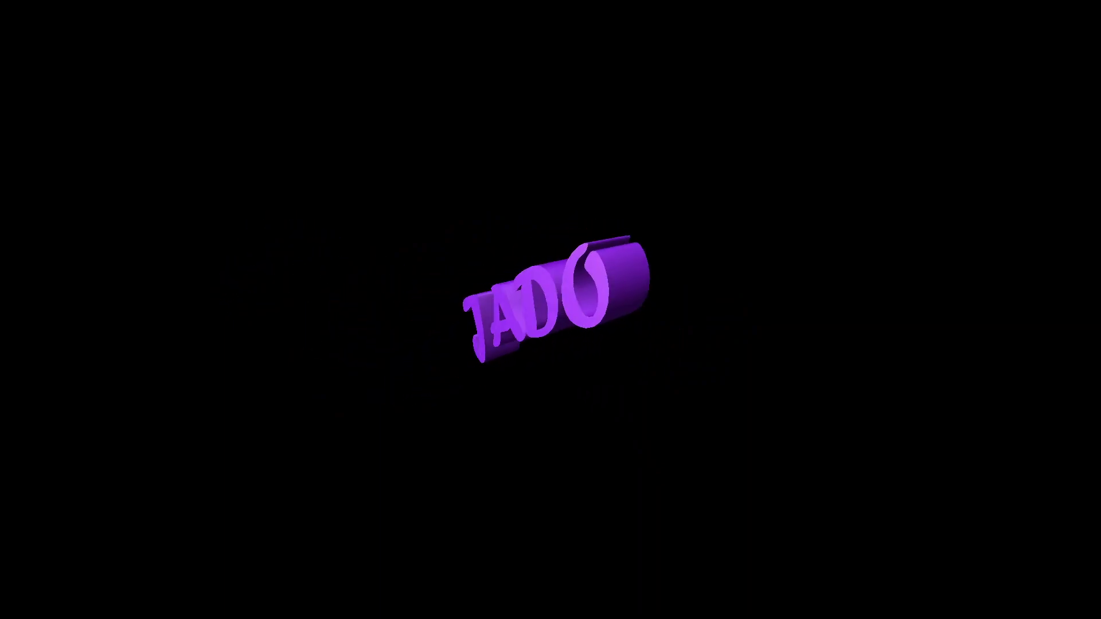
mouse_move(1088, 225)
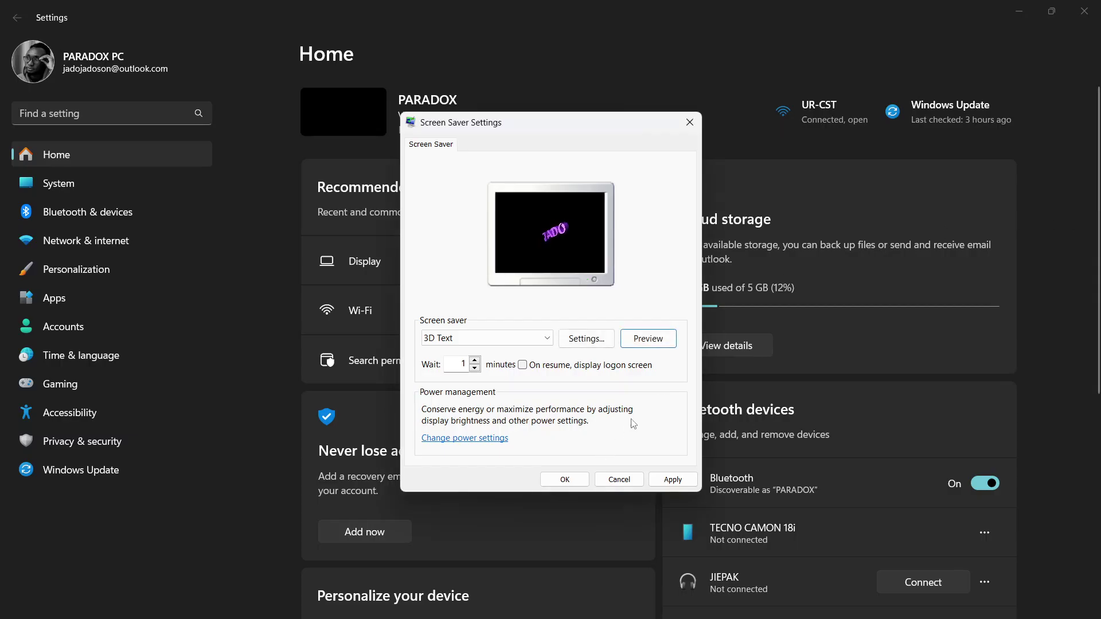
Step: Switch the 3D text's rotation type to Tumble and preview the screen saver with it
left_click(586, 338)
left_click(574, 352)
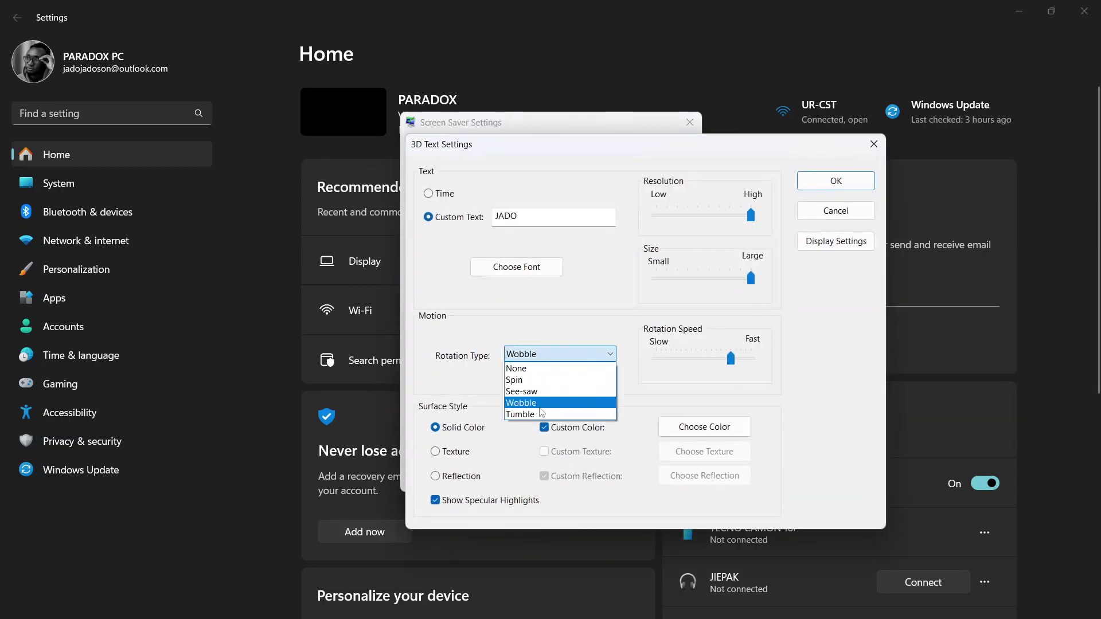
left_click(559, 416)
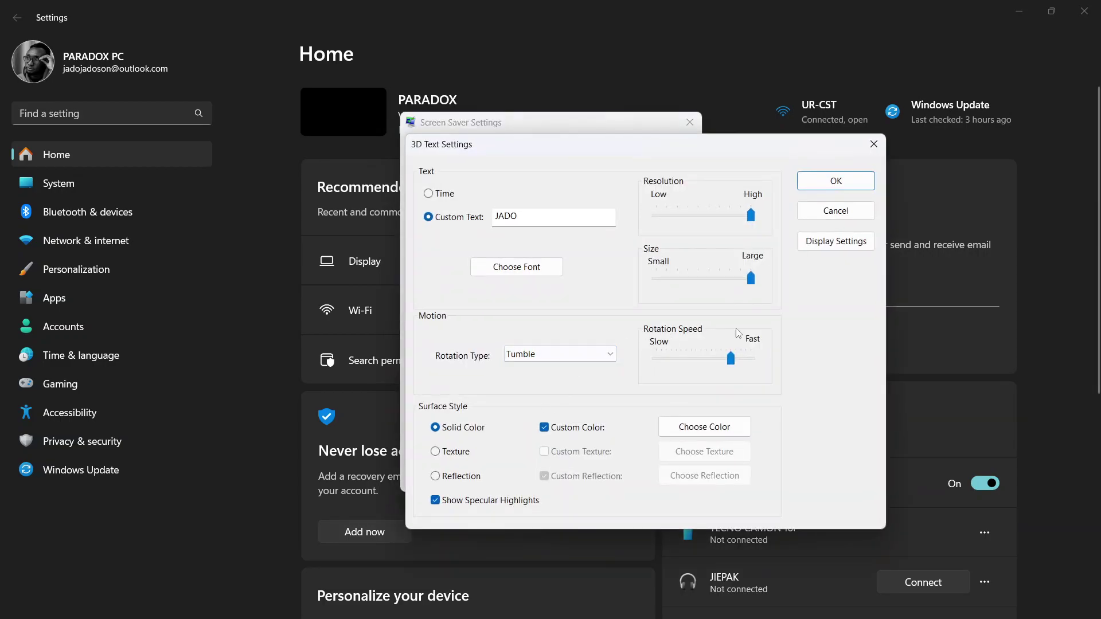
left_click(857, 188)
left_click(650, 271)
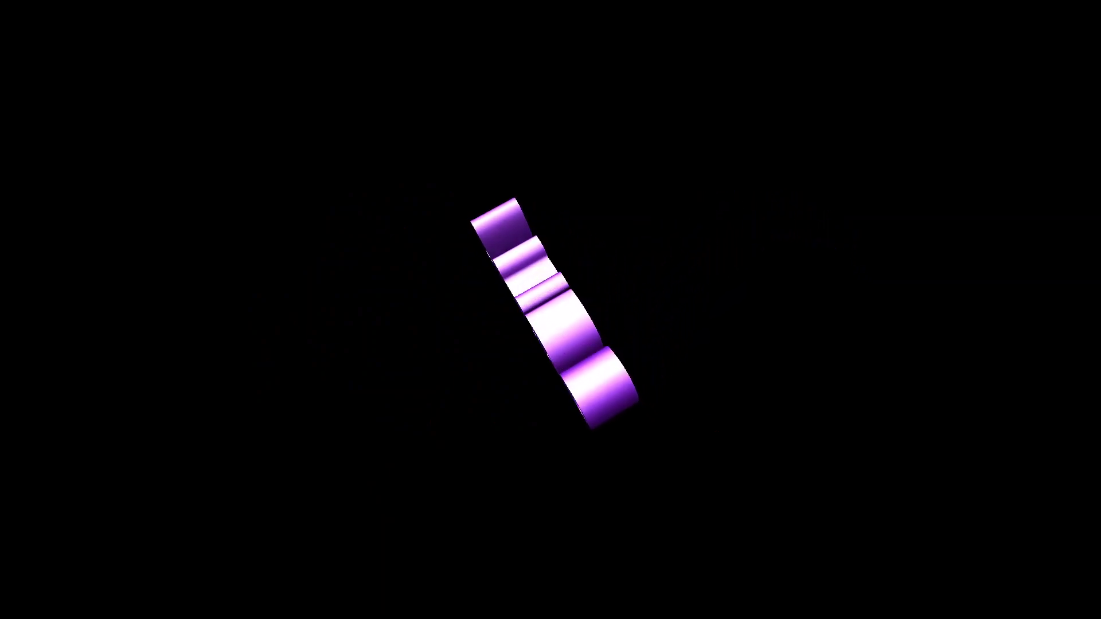
mouse_move(749, 356)
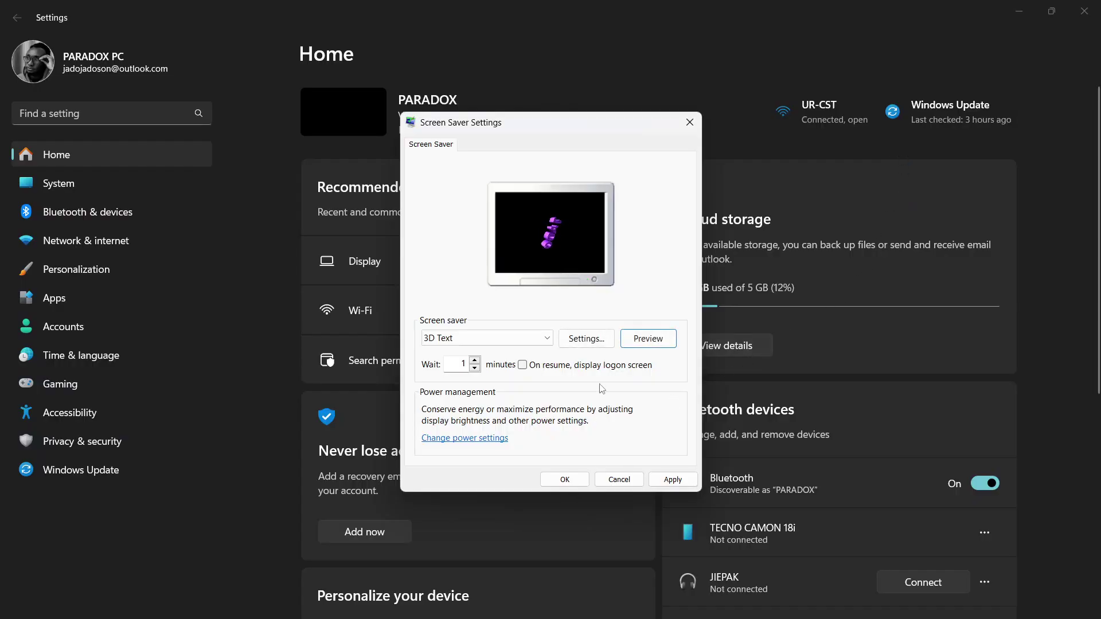
Step: Set the 3D text's custom solid color to the basic red (RGB 255, 0, 0), accept the settings and preview the screen saver
left_click(586, 338)
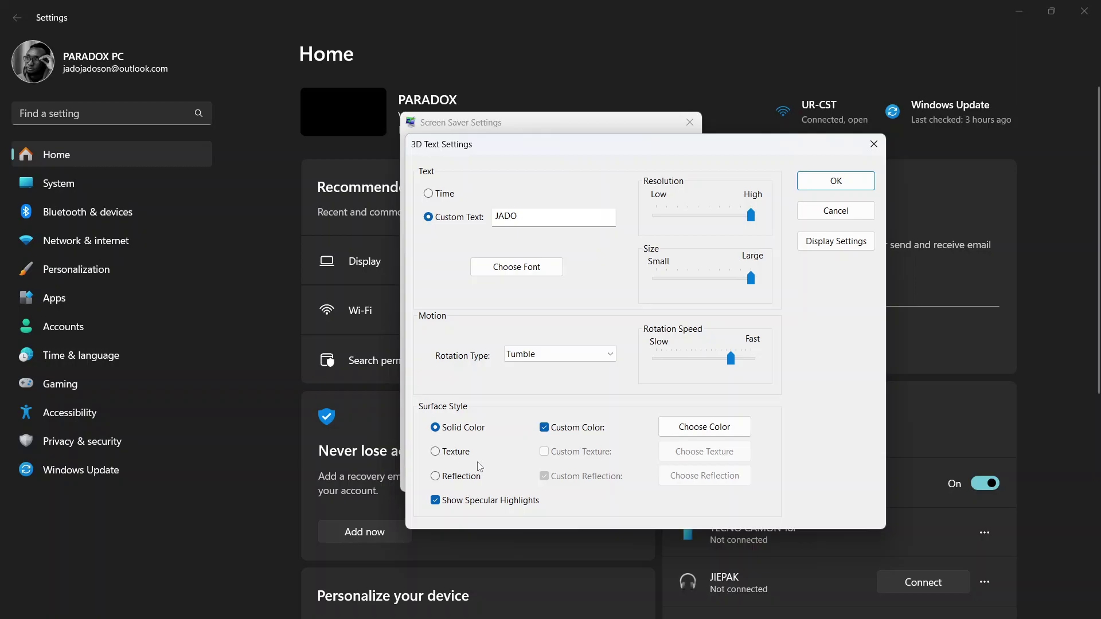
left_click(544, 428)
left_click(545, 433)
left_click(723, 434)
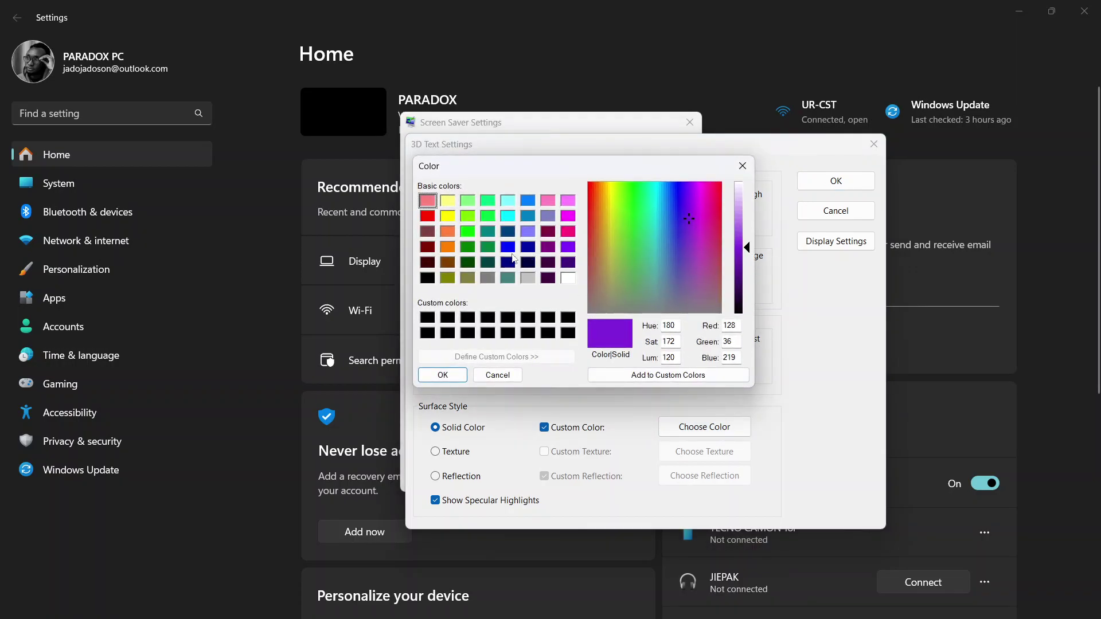
left_click(428, 216)
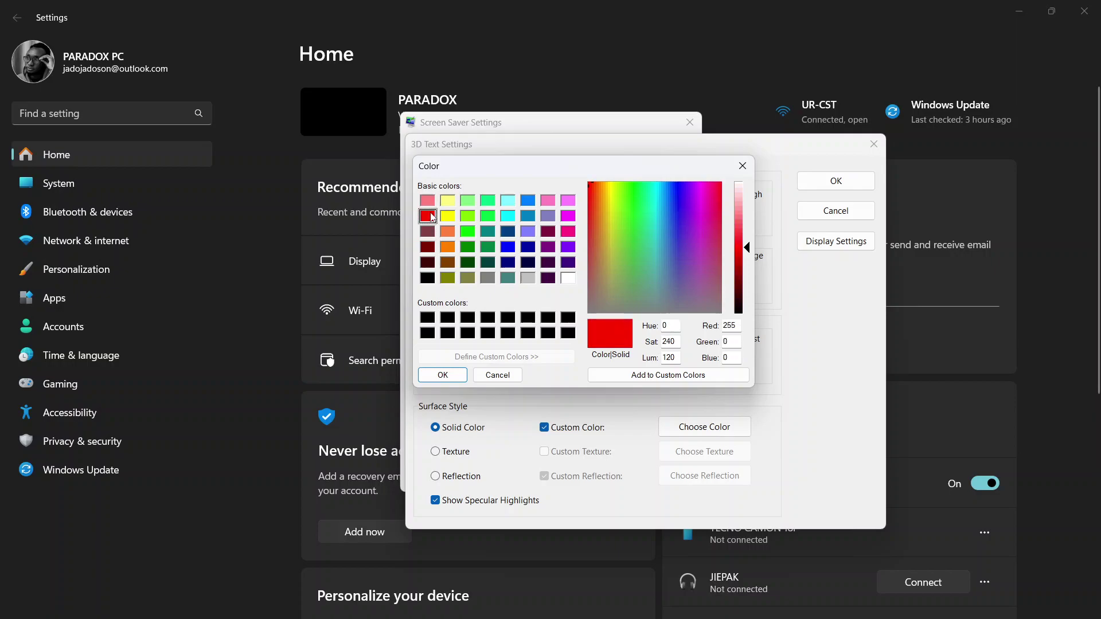
left_click(461, 376)
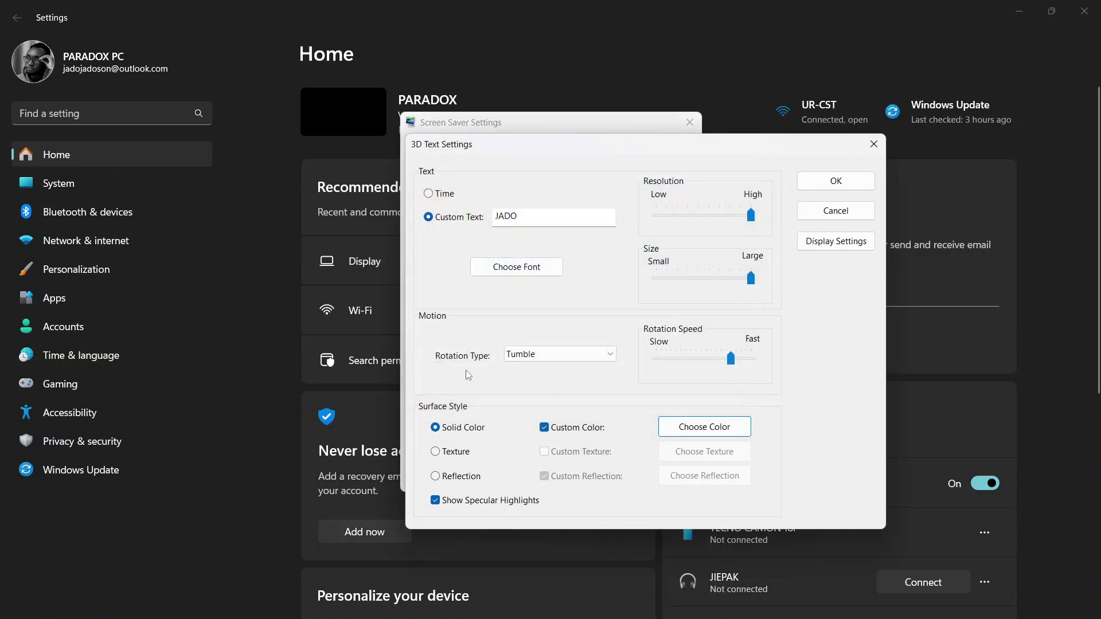
left_click(829, 184)
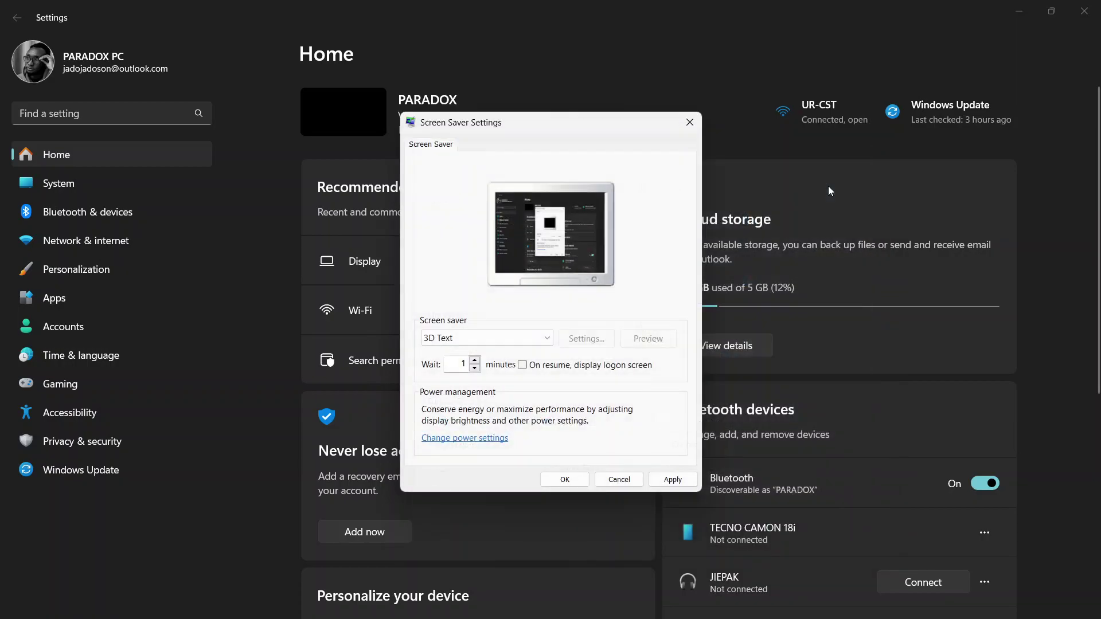
left_click(648, 338)
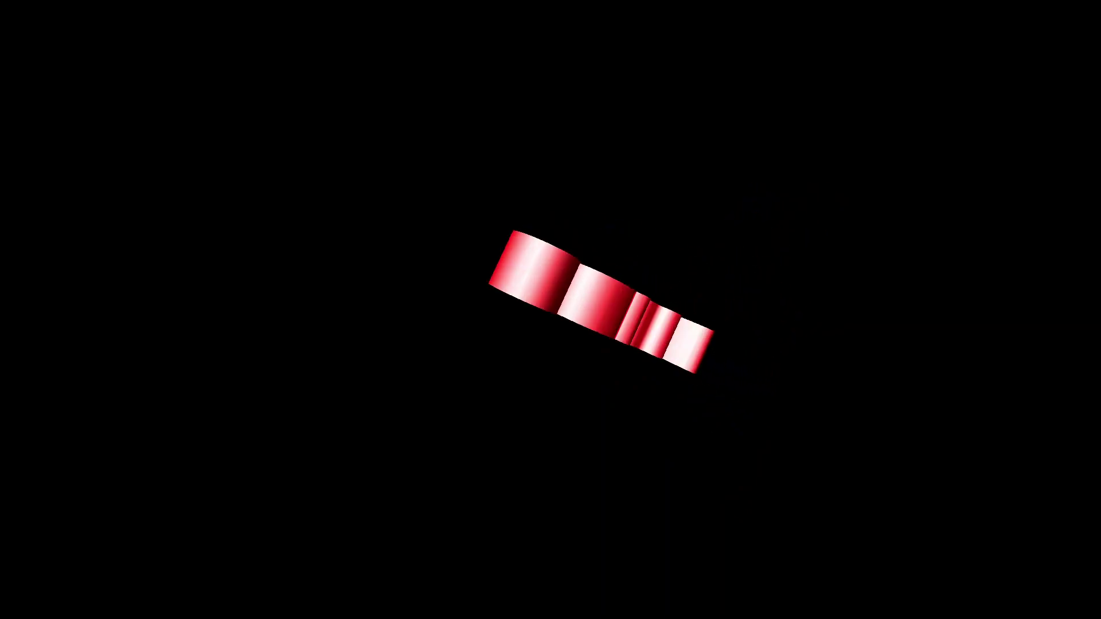
mouse_move(727, 352)
Step: Try the Texture surface style by browsing the Windows folder for a custom bitmap, cancel the choice and disable the custom texture
left_click(575, 338)
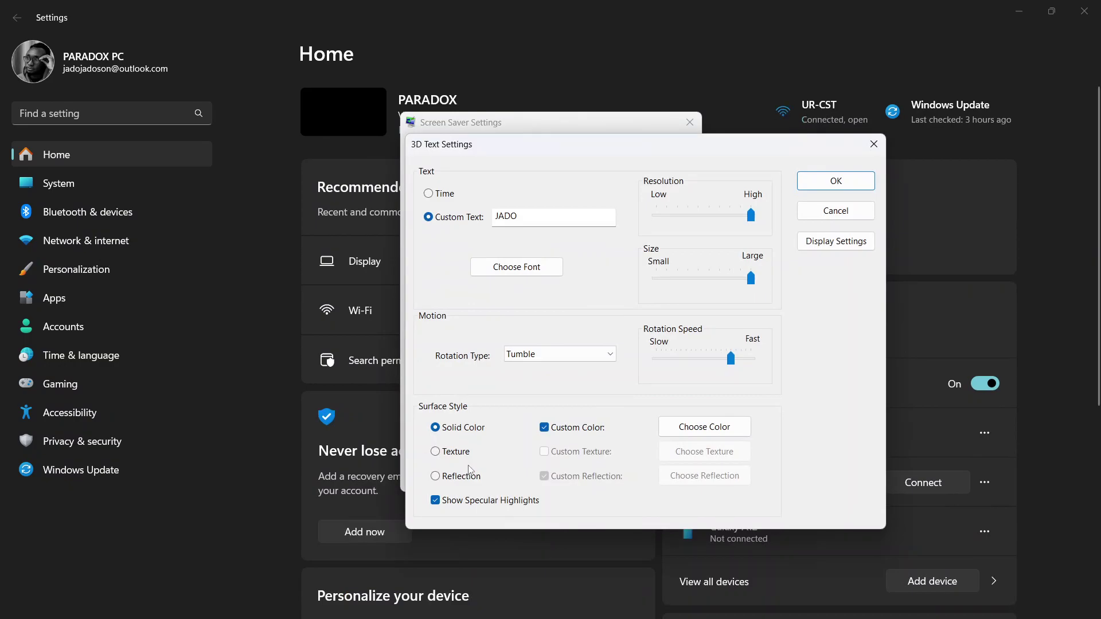
left_click(443, 457)
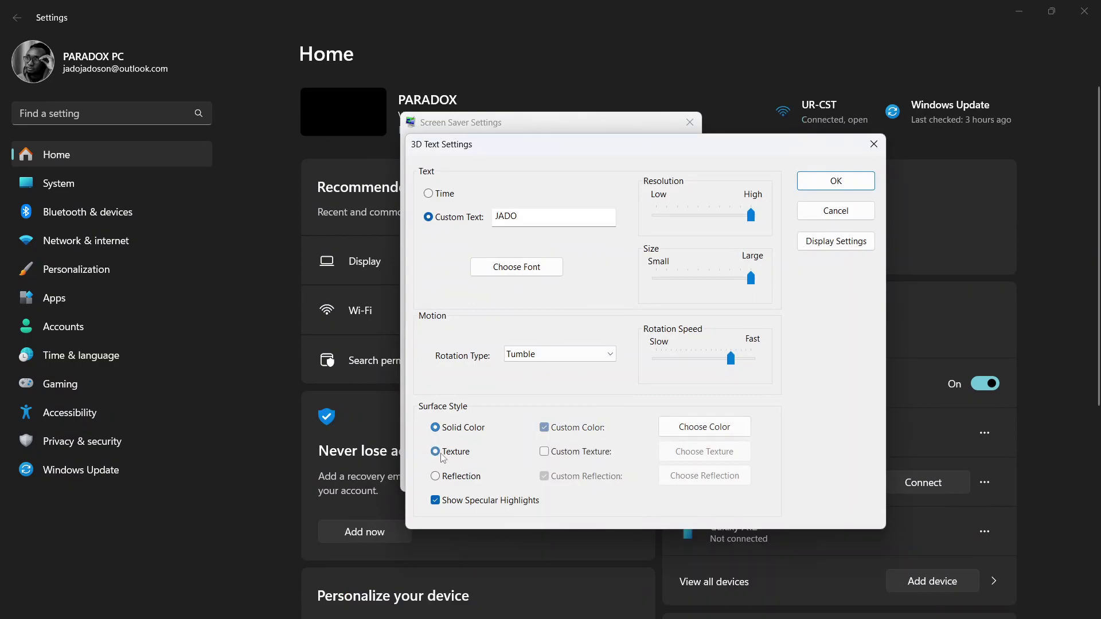
left_click(544, 453)
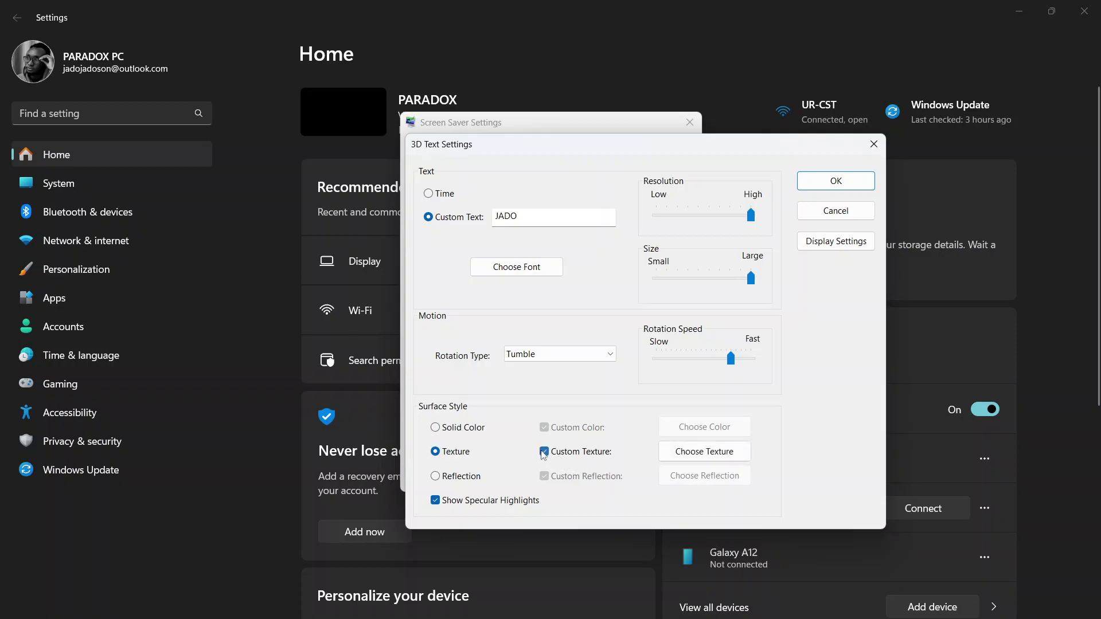
left_click(696, 454)
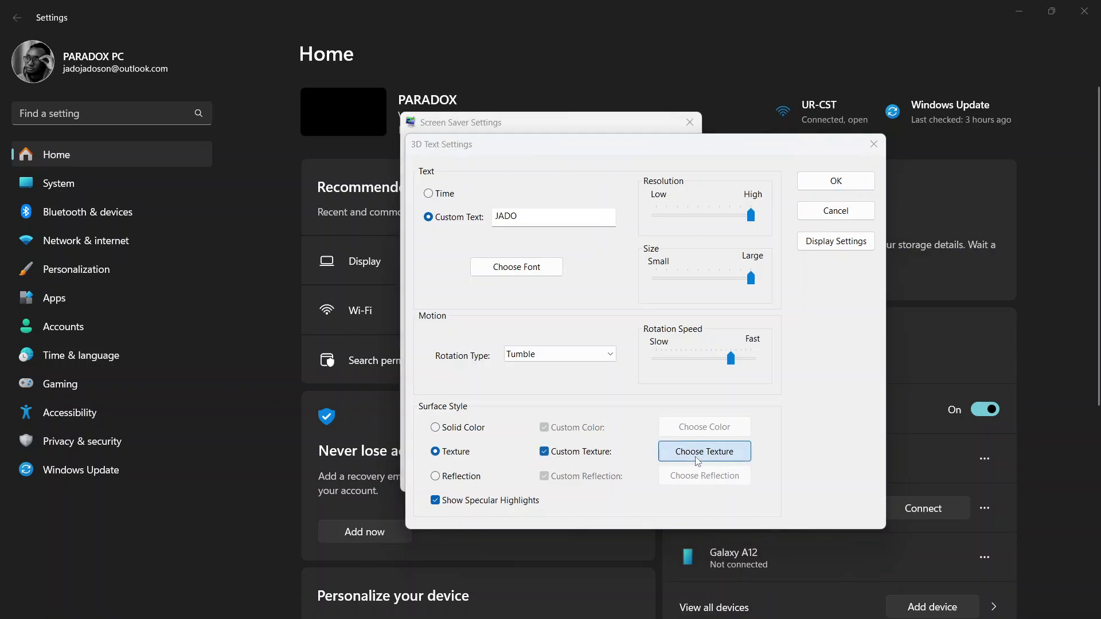
scroll(682, 378, "down", 7)
scroll(680, 373, "down", 15)
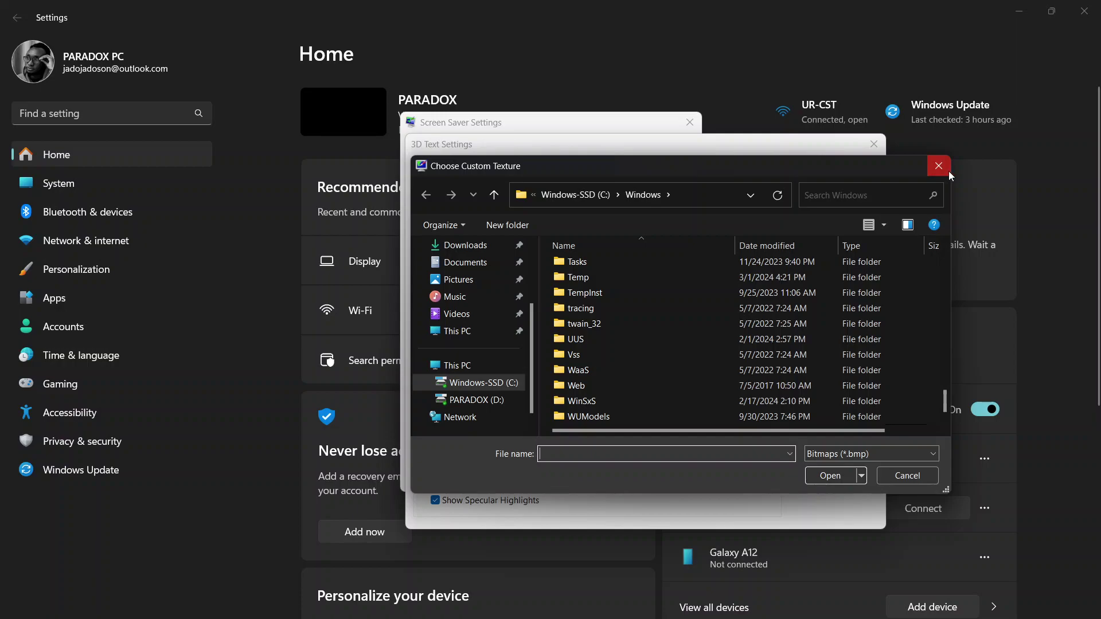
left_click(945, 171)
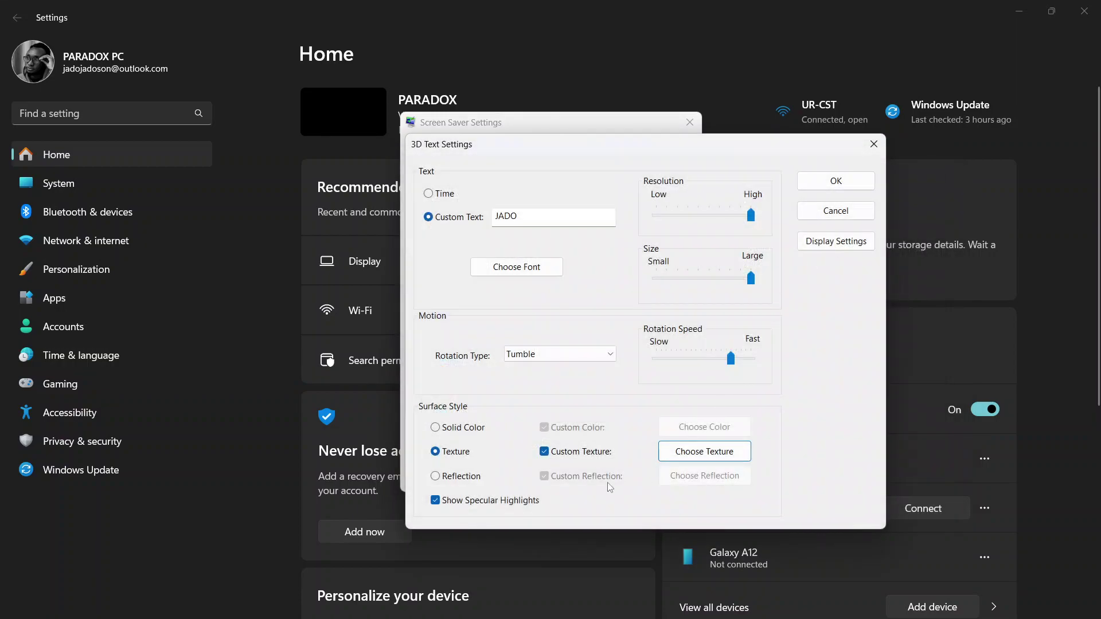
left_click(543, 452)
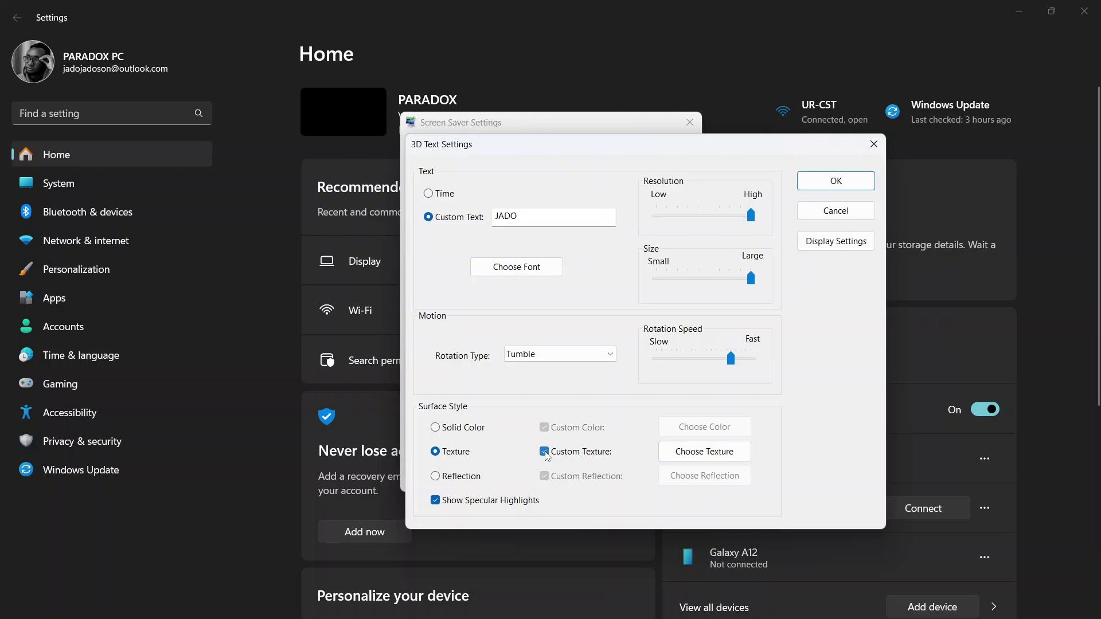
Step: Switch the surface style to Reflection, open the file selection for a custom reflection and cancel it
left_click(436, 477)
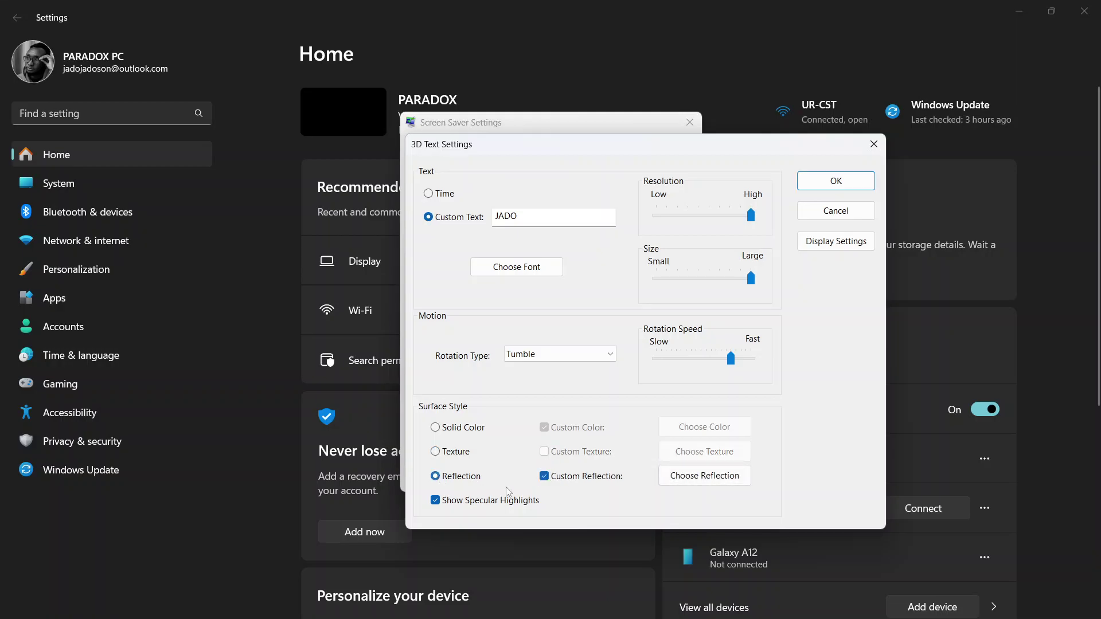
left_click(698, 479)
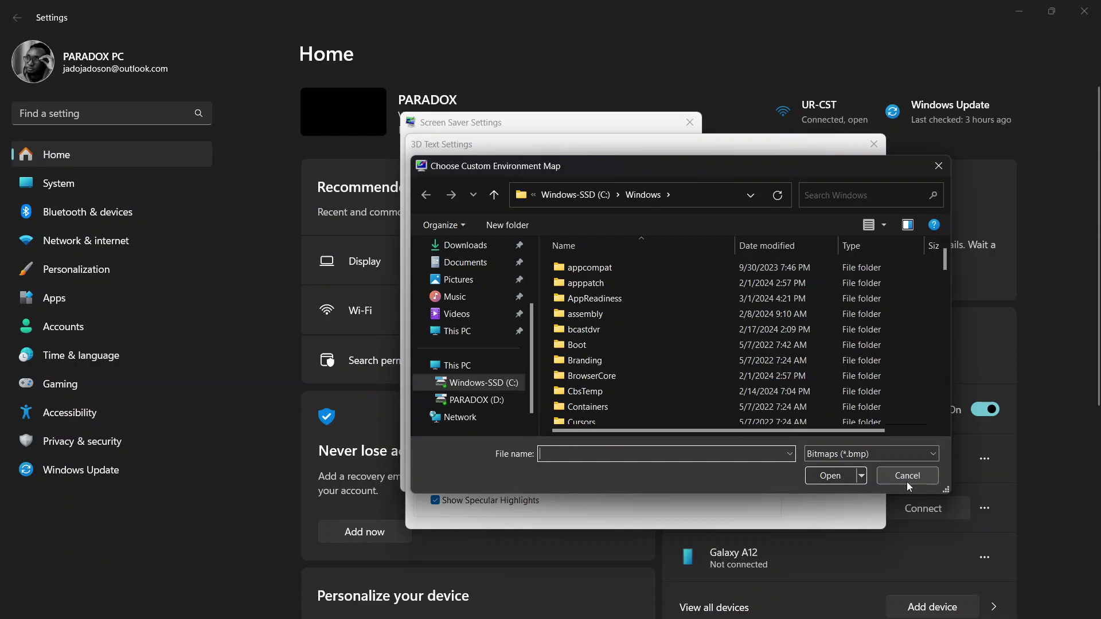
left_click(906, 477)
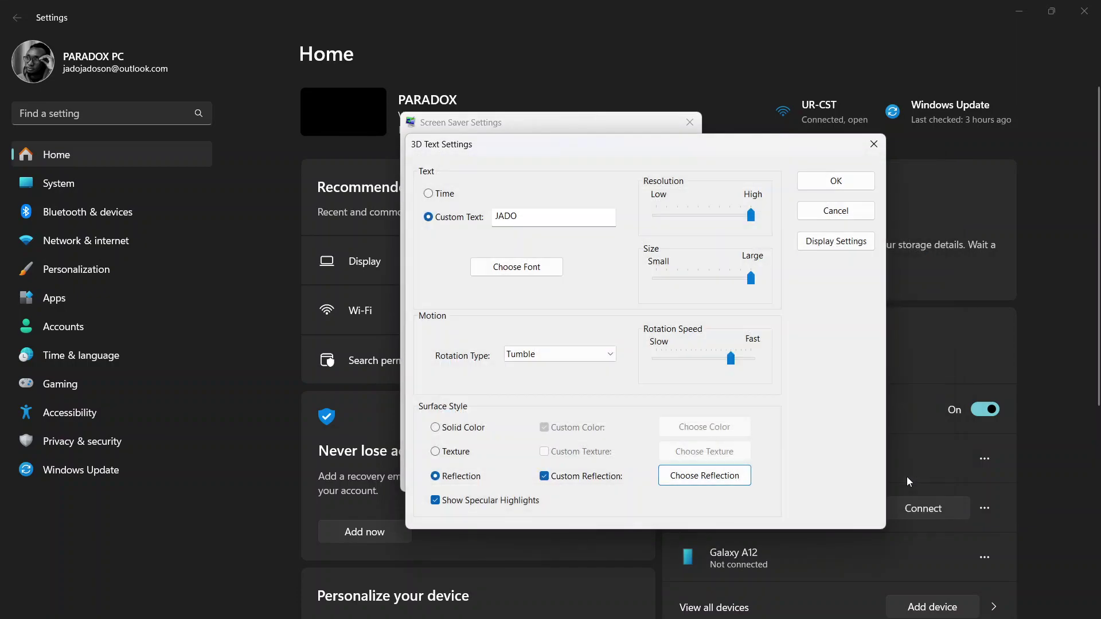
Step: Return the surface style to Solid Color with the basic blue (RGB 0, 0, 255), accept the settings and preview the screen saver
left_click(435, 428)
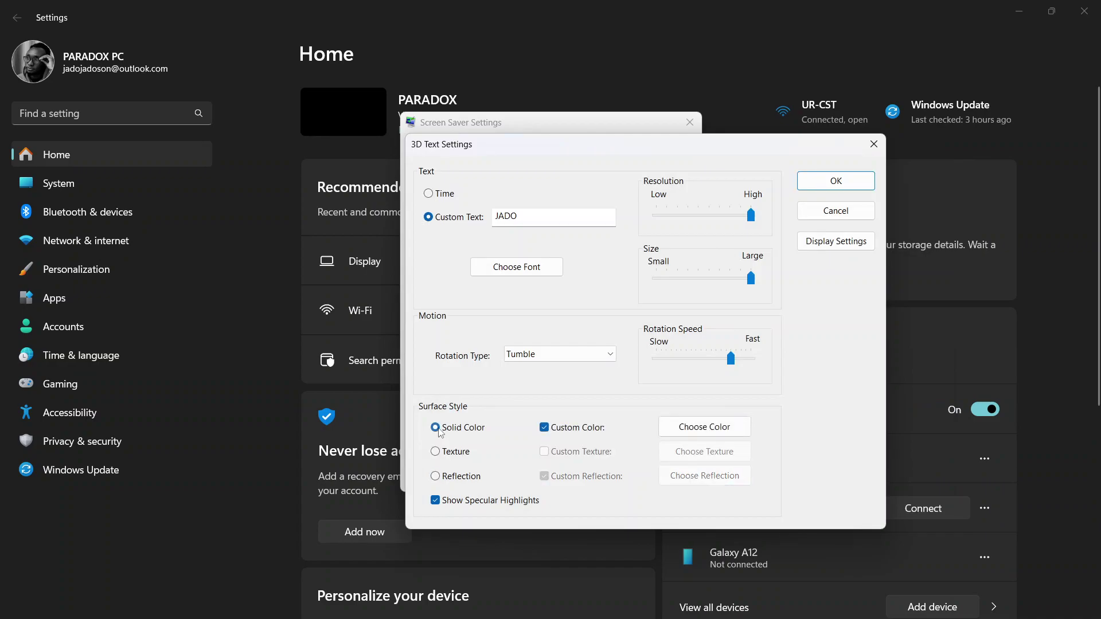
left_click(704, 427)
left_click(671, 265)
left_click(673, 232)
left_click(567, 233)
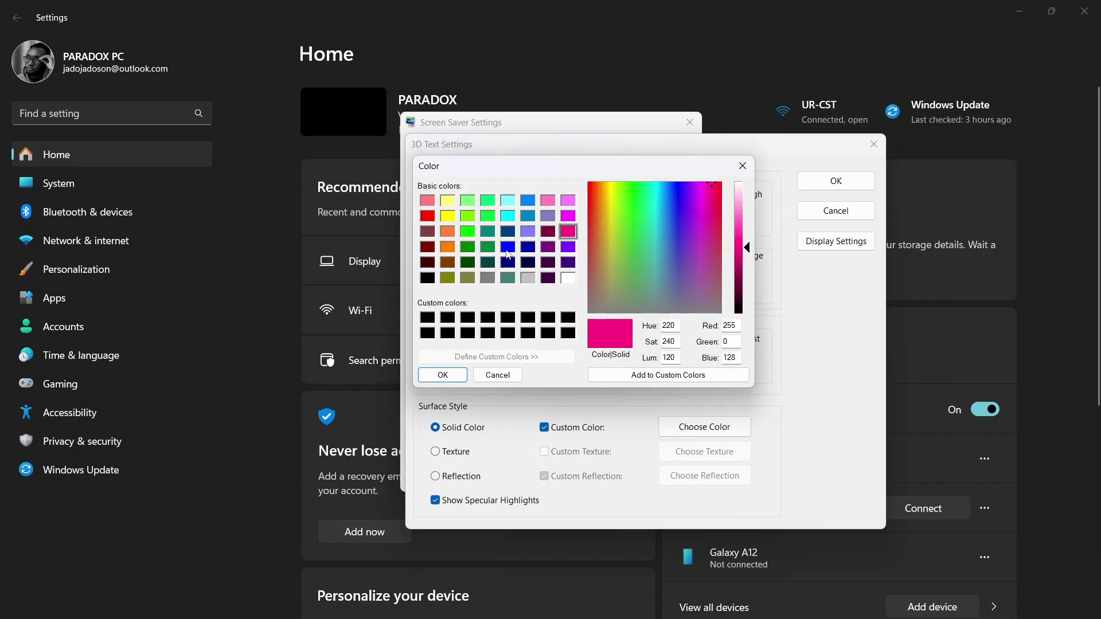
left_click(507, 248)
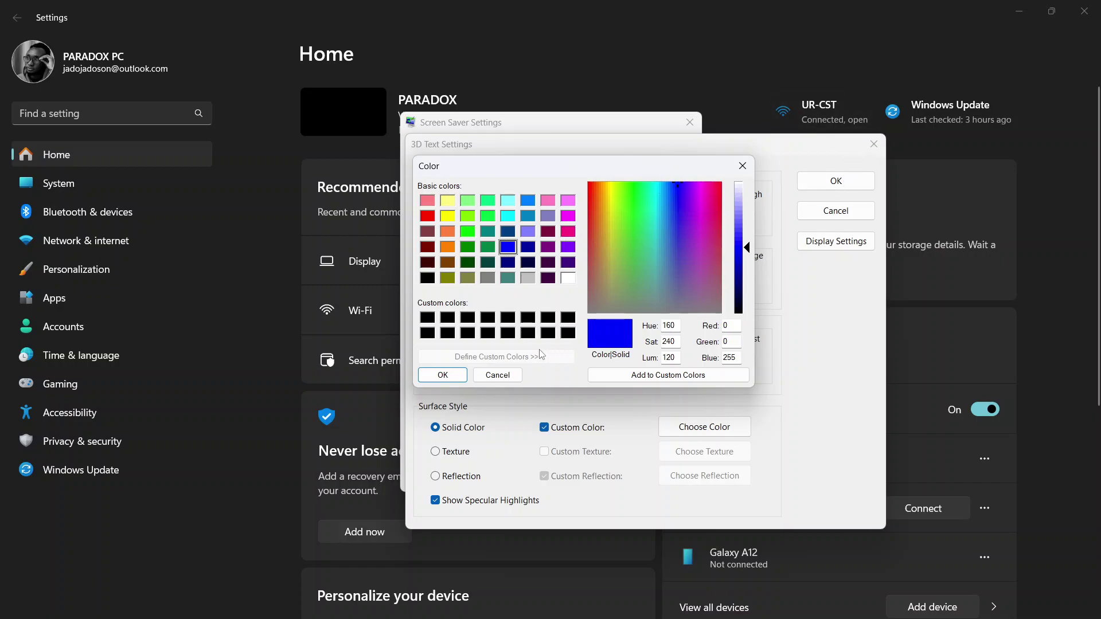
left_click(443, 375)
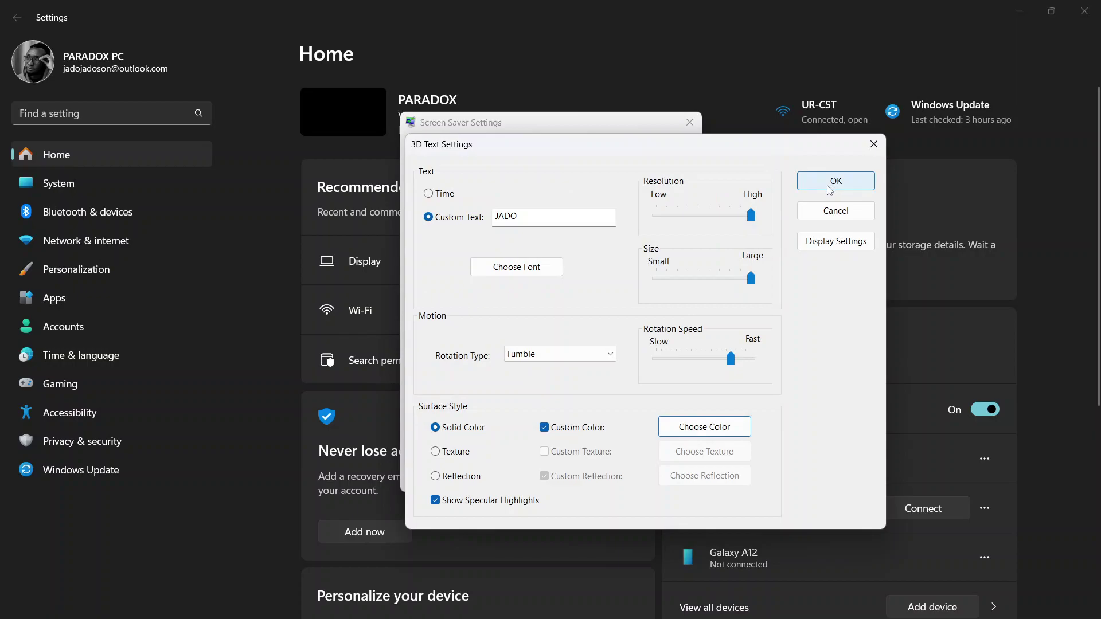
left_click(829, 181)
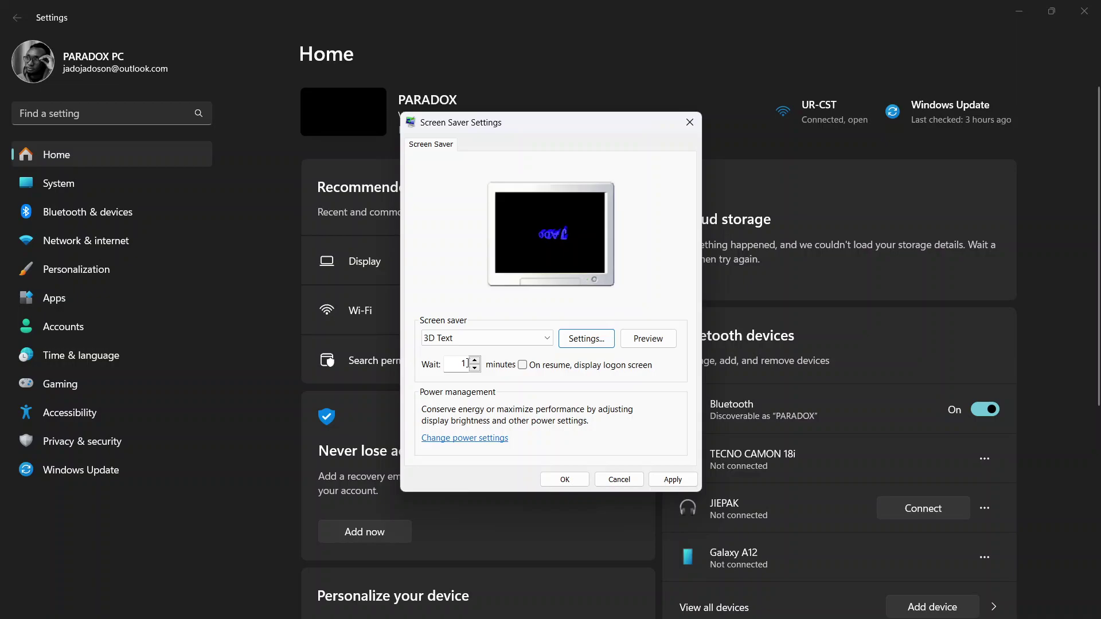
left_click(654, 337)
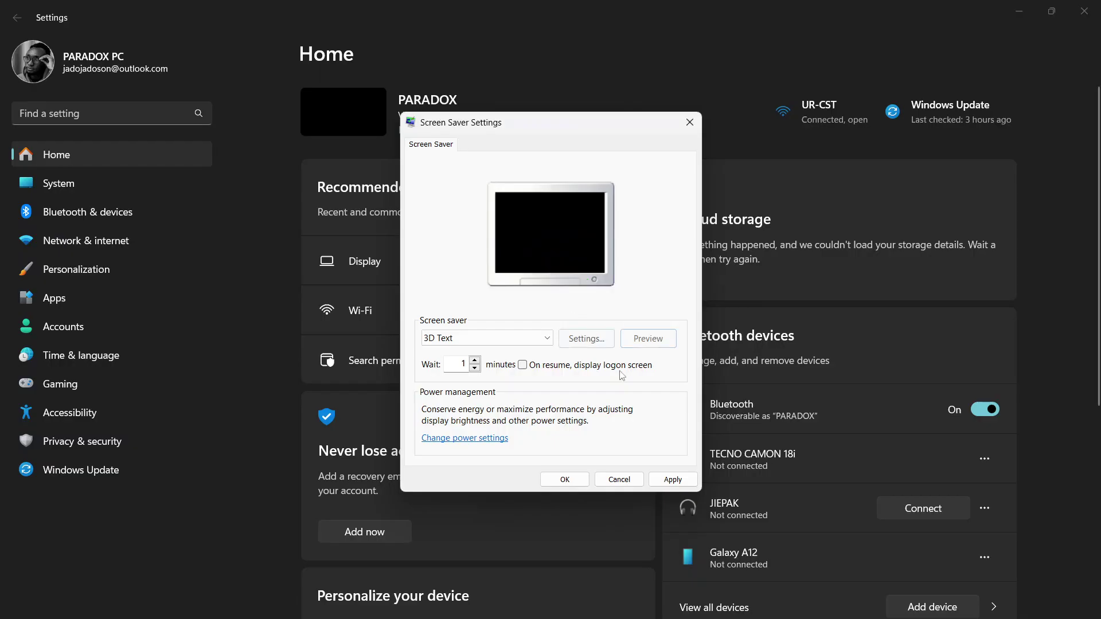
Step: Apply and confirm the 3D Text screen saver with the 1-minute wait, and close the Settings window
left_click(673, 478)
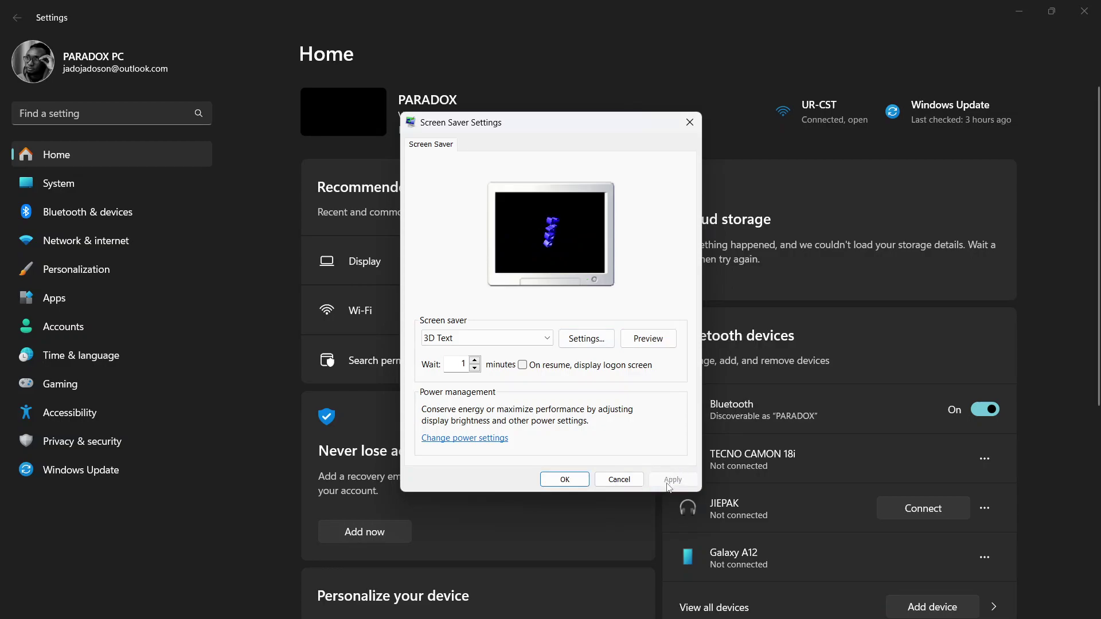
left_click(565, 479)
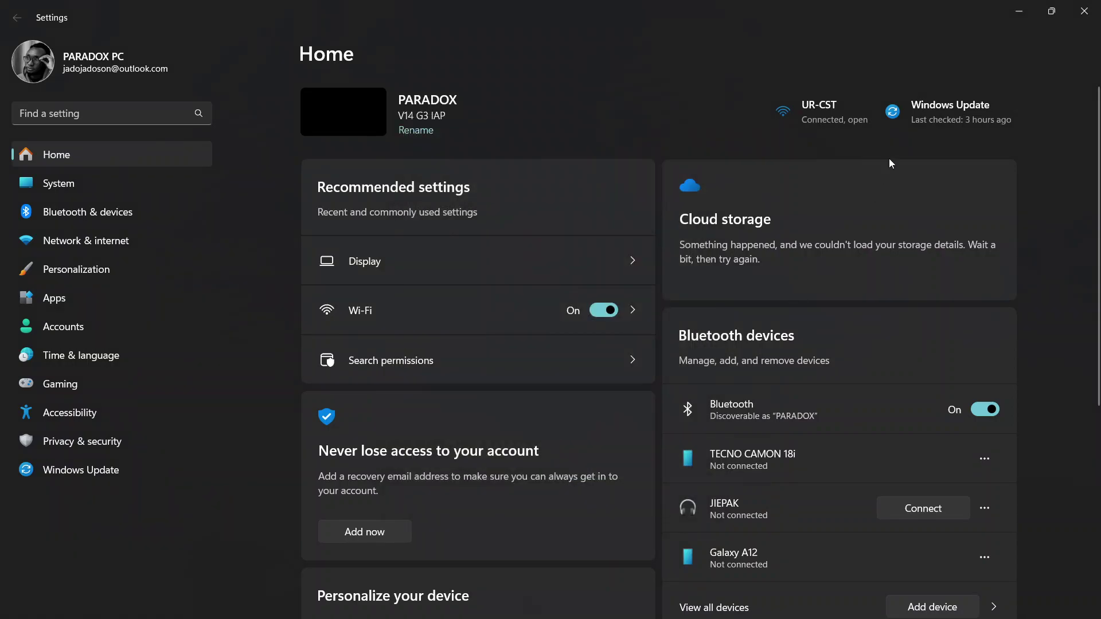
left_click(1083, 11)
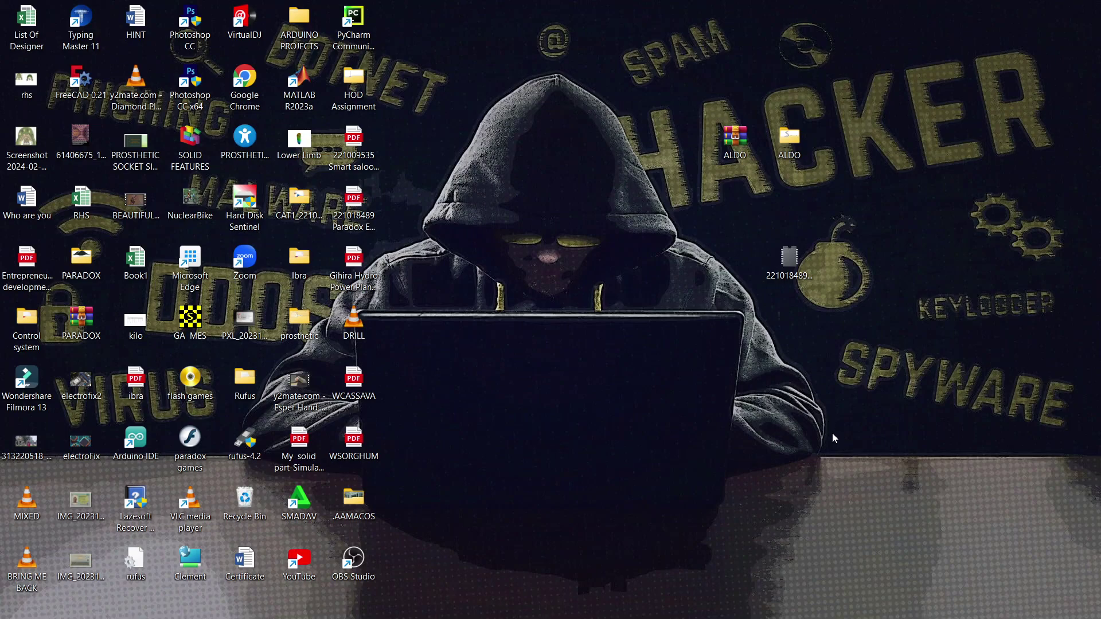
mouse_move(823, 616)
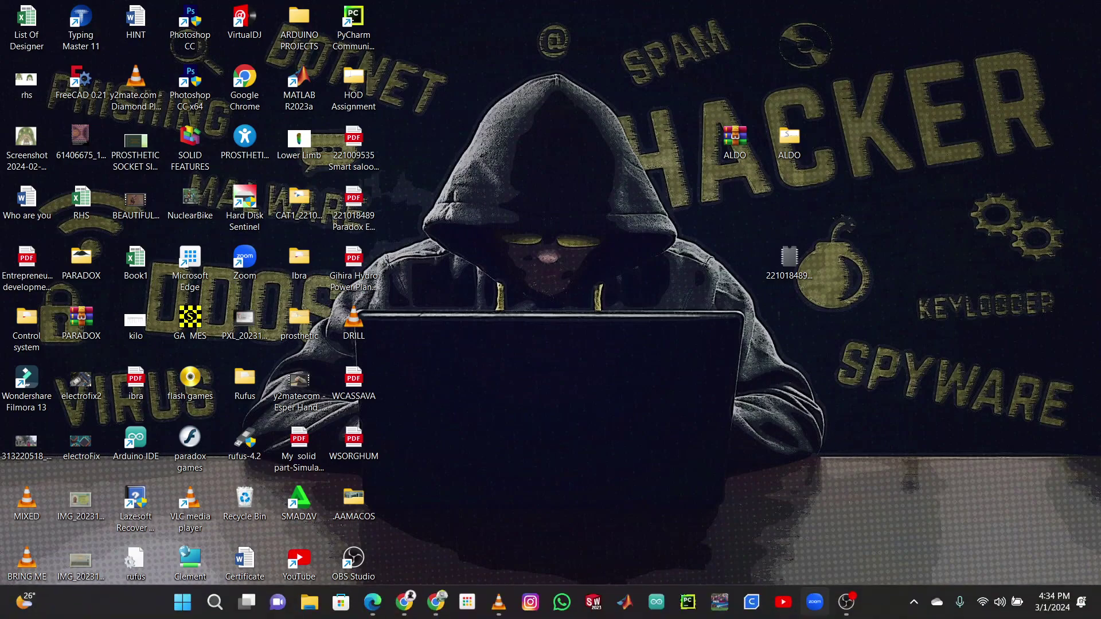